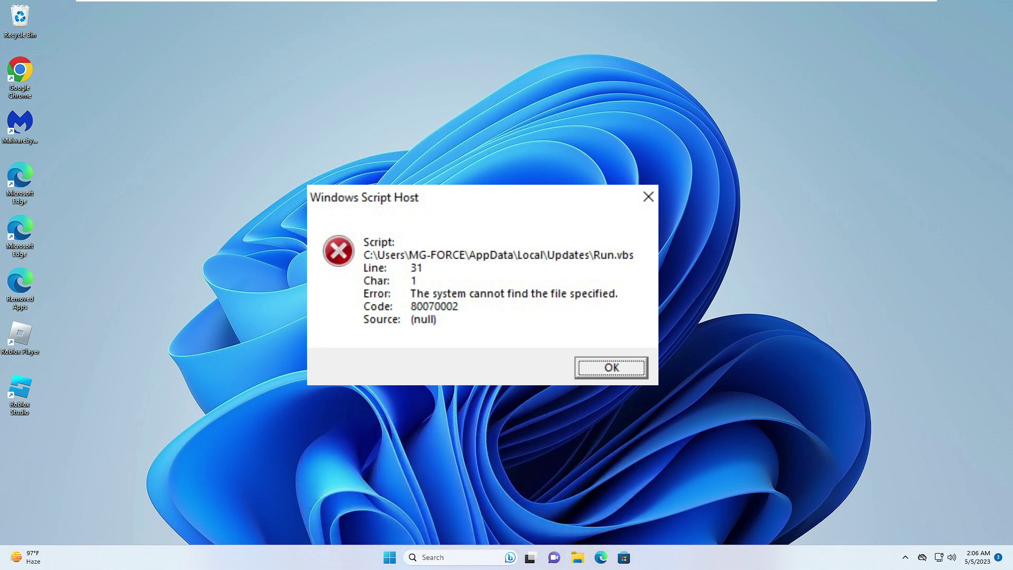
- Dismiss the Windows Script Host error and run Command Prompt as administrator from a 'cmd' search
key("Return")
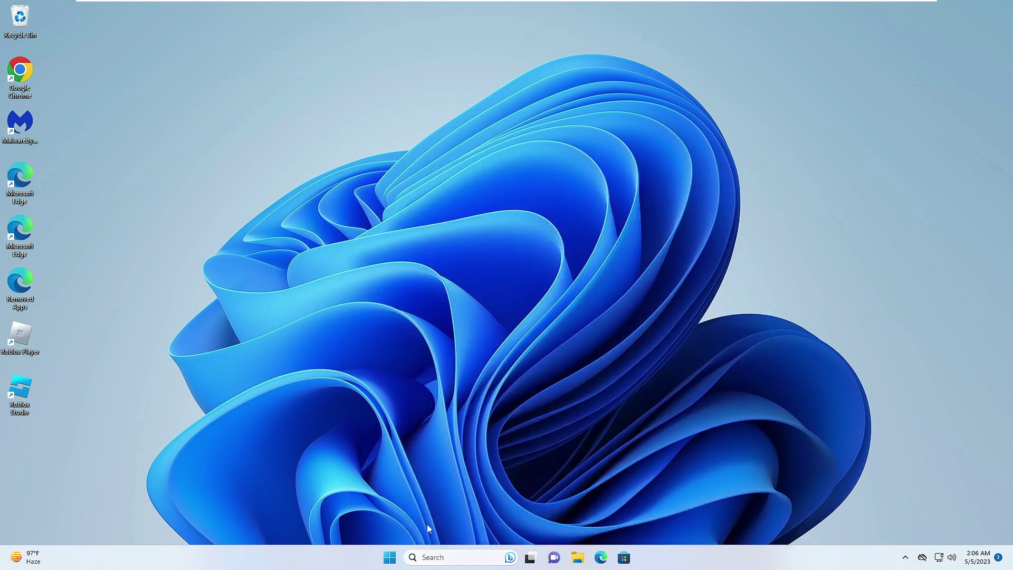
left_click(443, 557)
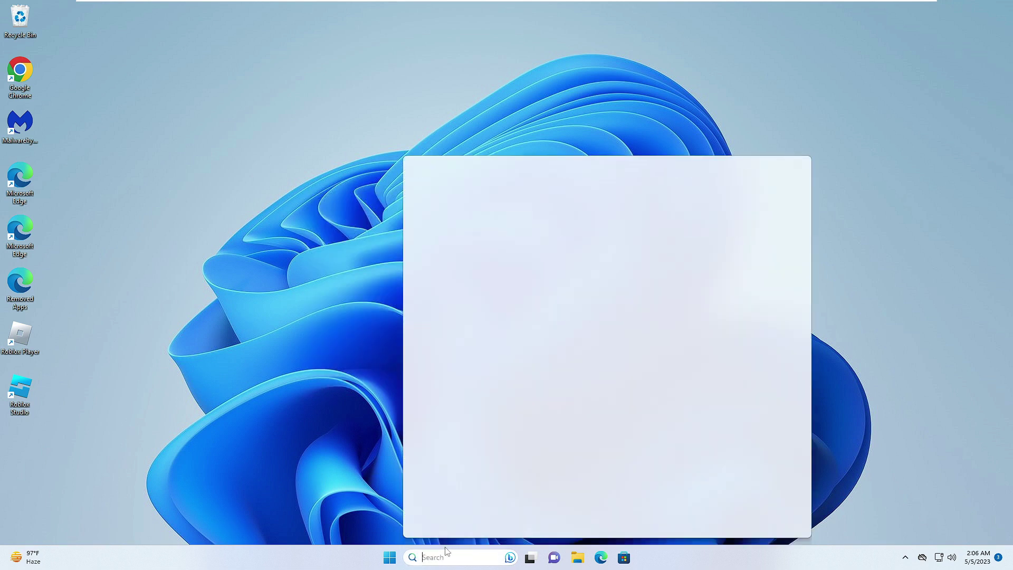
type("cmd")
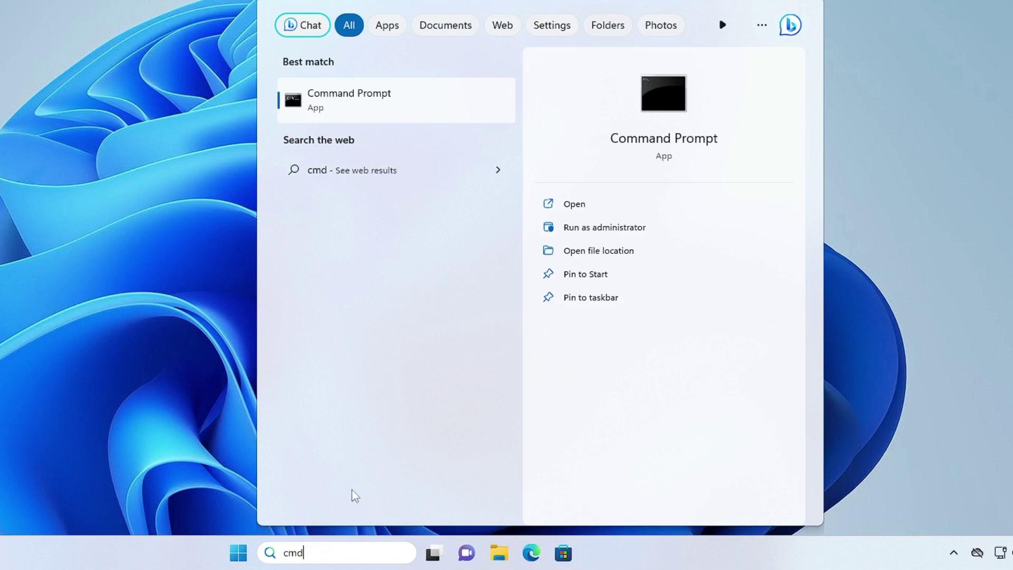
right_click(354, 97)
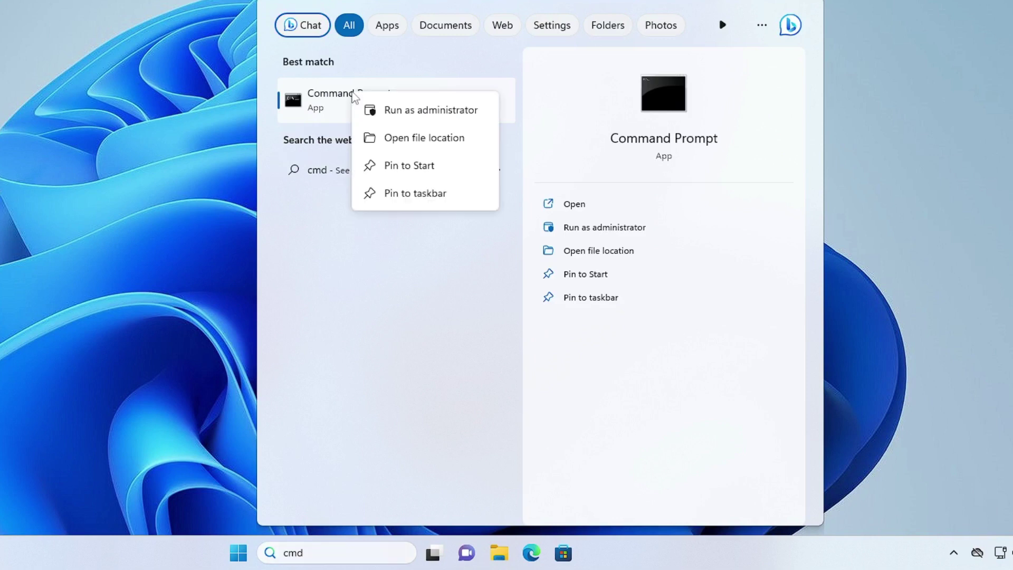
left_click(404, 111)
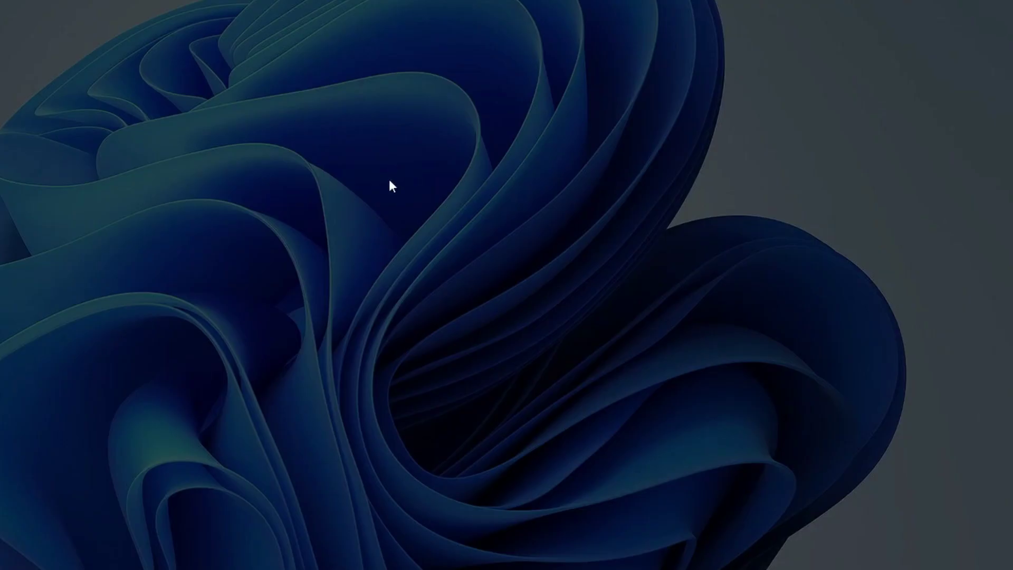
- Approve elevation and start 'sfc /scannow' in the administrator Command Prompt
left_click(336, 285)
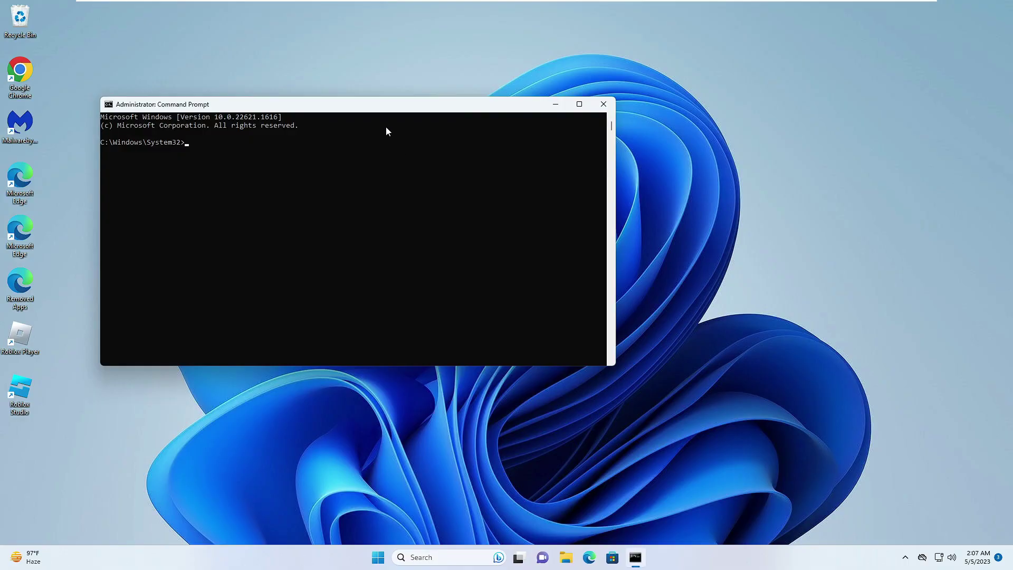
left_click_drag(376, 104, 577, 175)
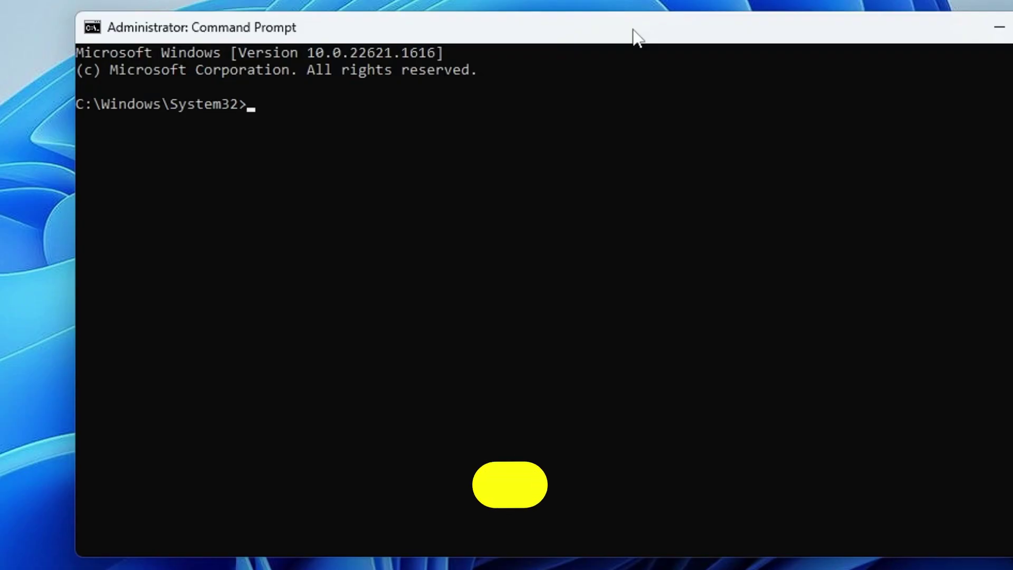
type("sf")
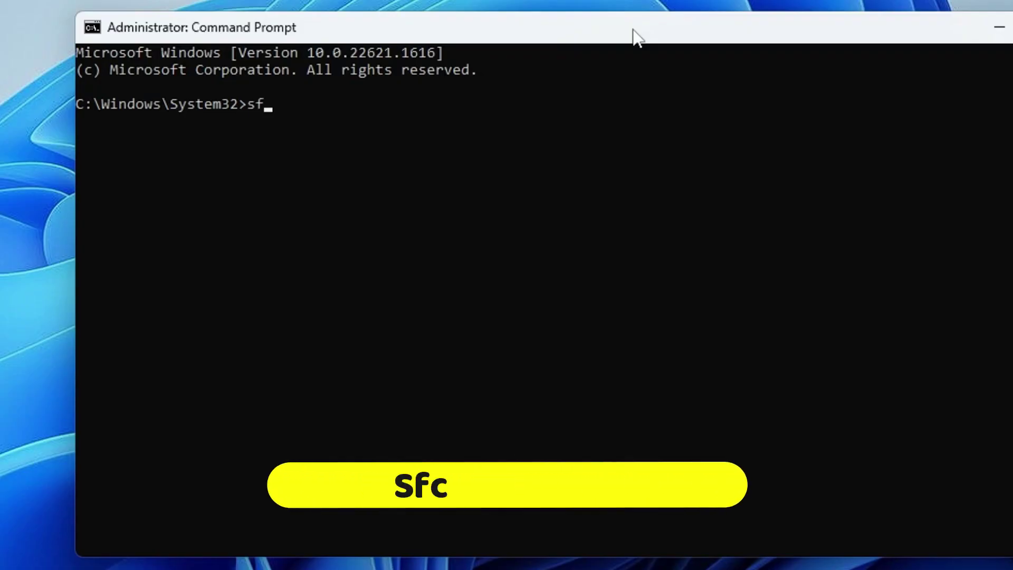
type("c /sca")
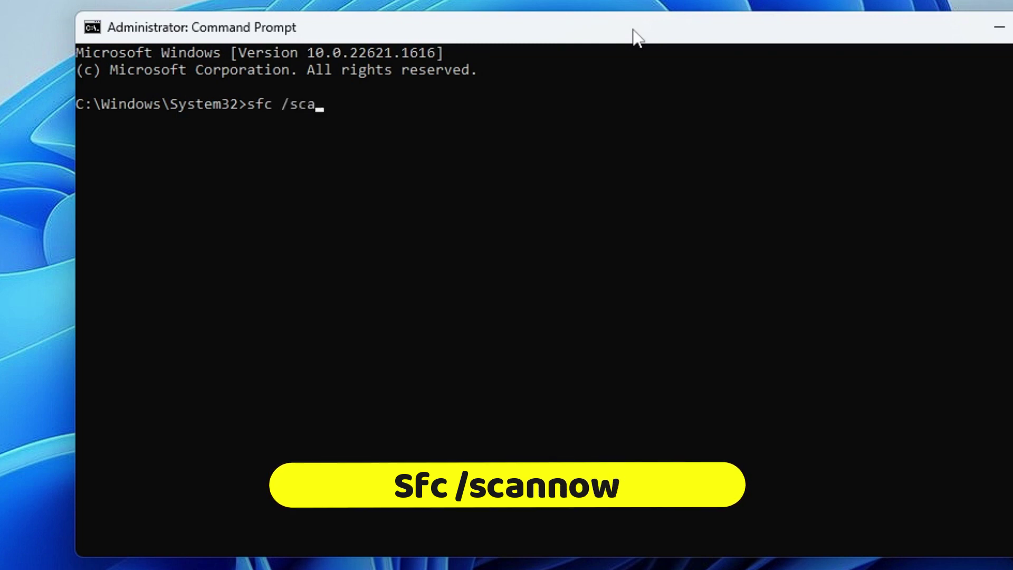
type("nnow")
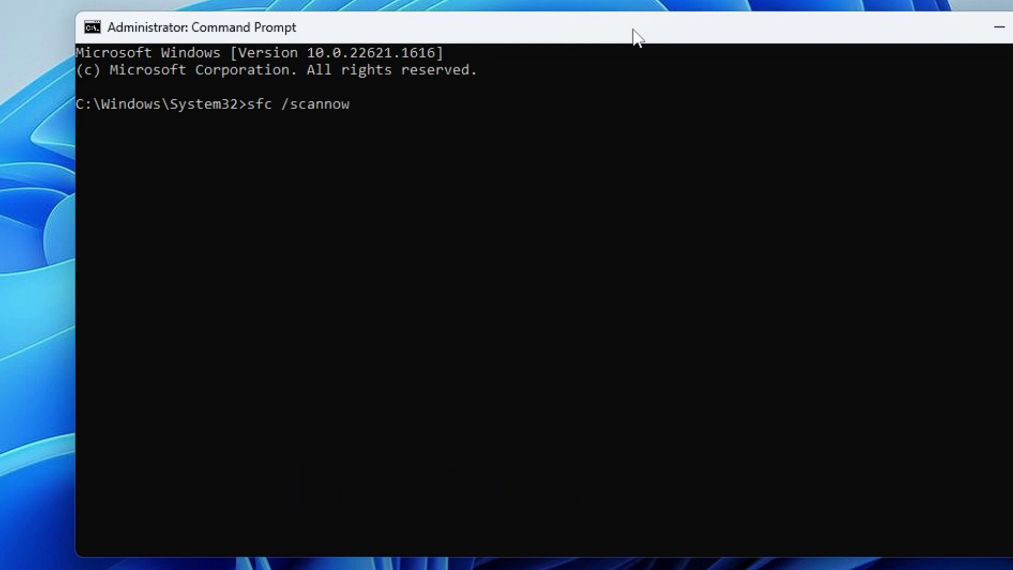
key("Return")
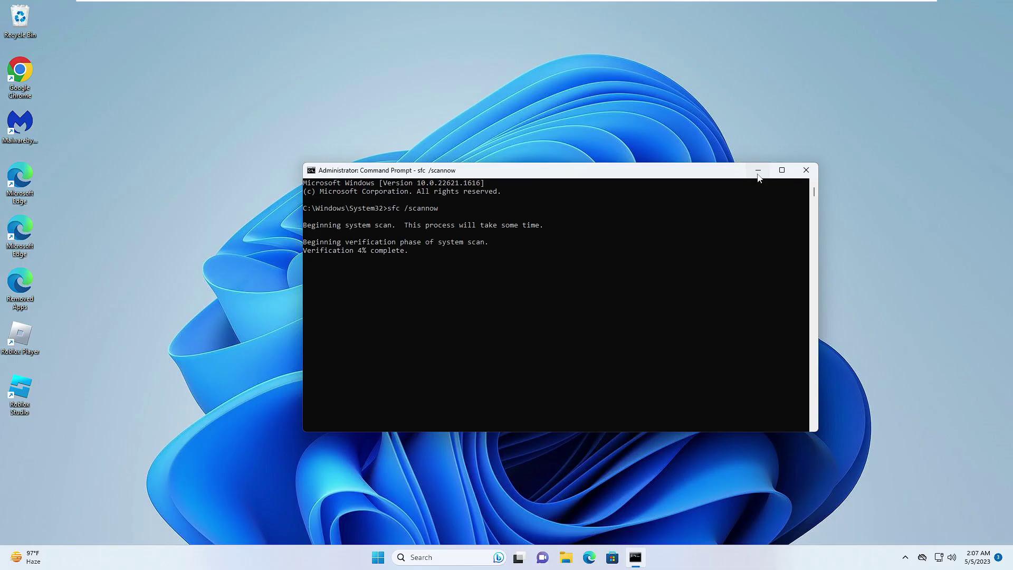
- Minimize the scanning Command Prompt and launch Registry Editor from a 'regedit' search
left_click(759, 171)
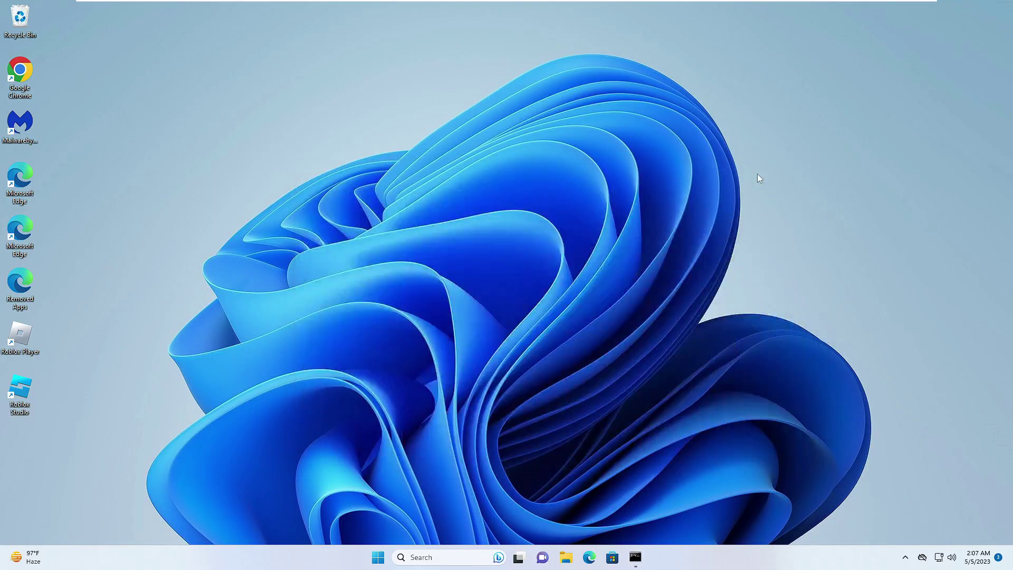
left_click(458, 553)
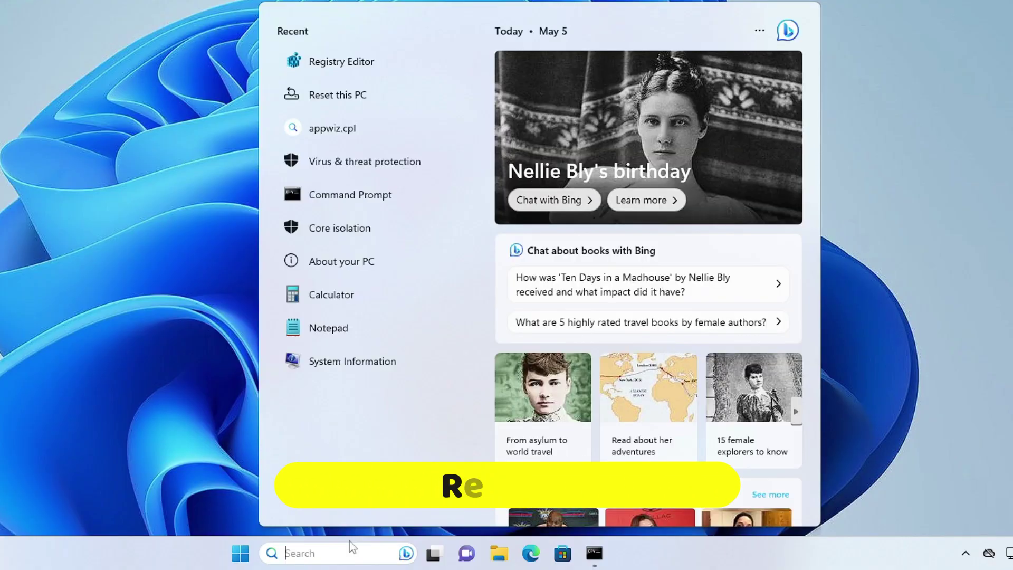
type("regedit")
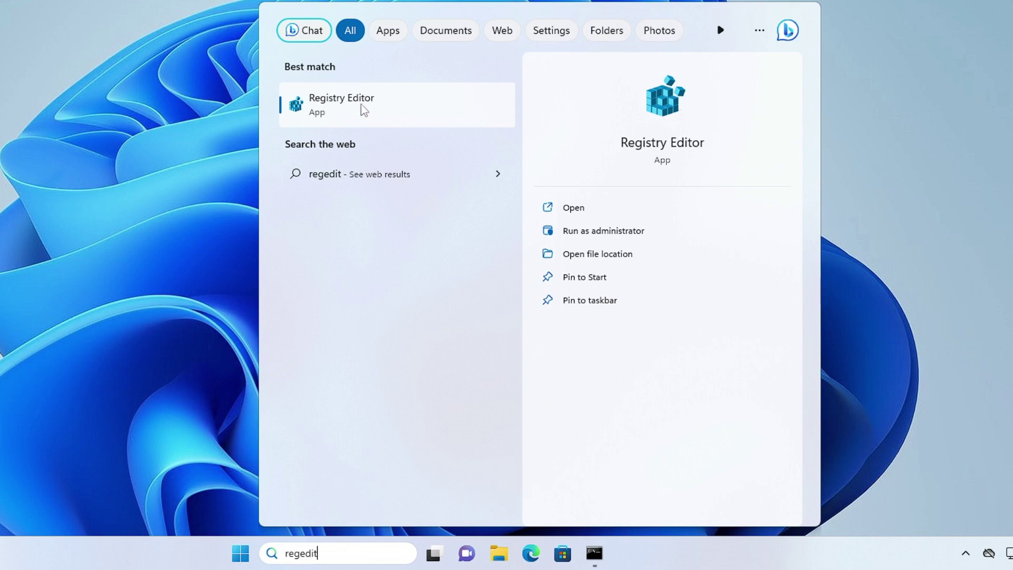
left_click(358, 105)
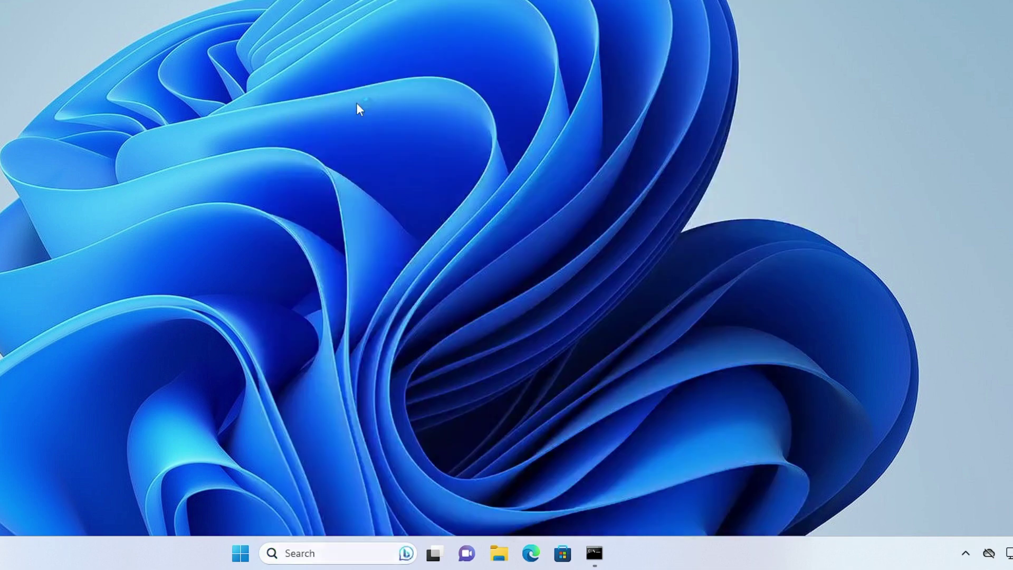
- Approve Registry Editor's elevation and expand HKEY_CURRENT_USER > Software > Microsoft
left_click(343, 287)
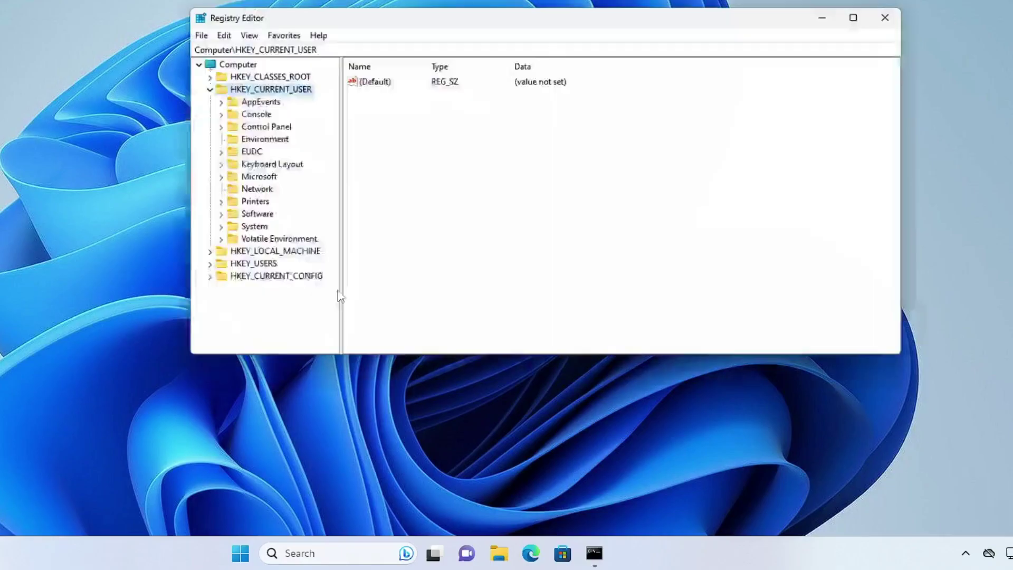
left_click(196, 86)
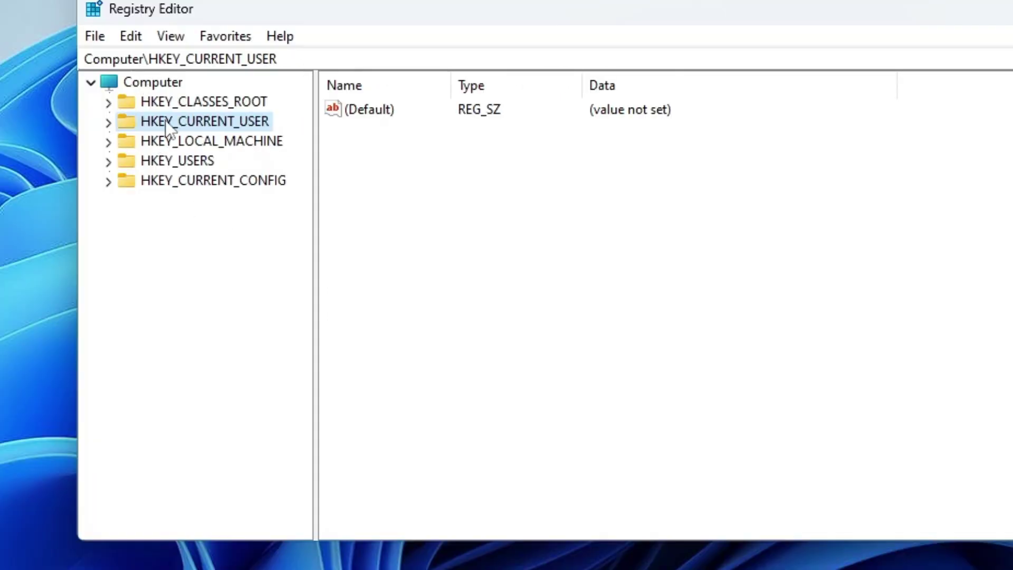
double_click(170, 123)
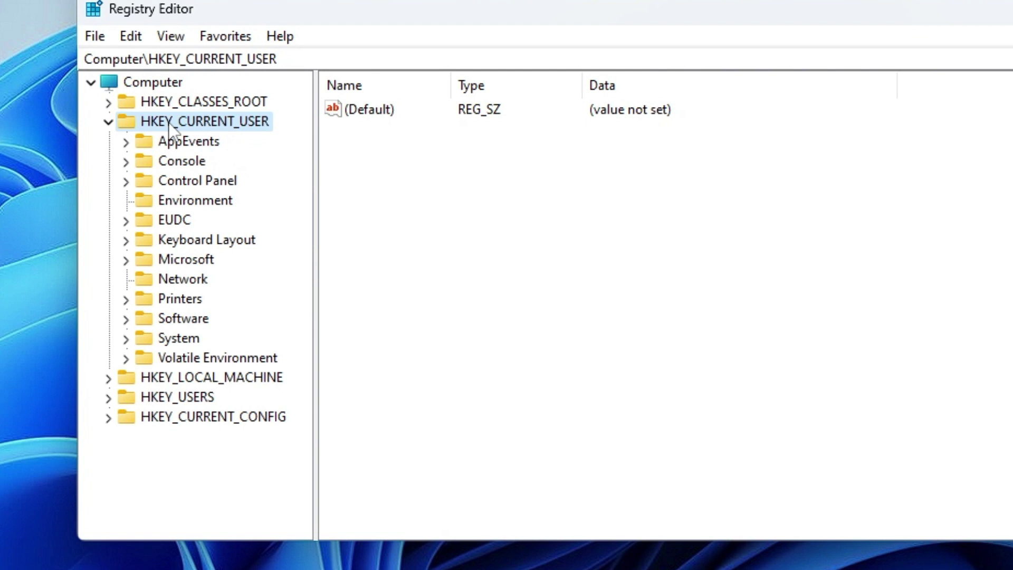
double_click(189, 320)
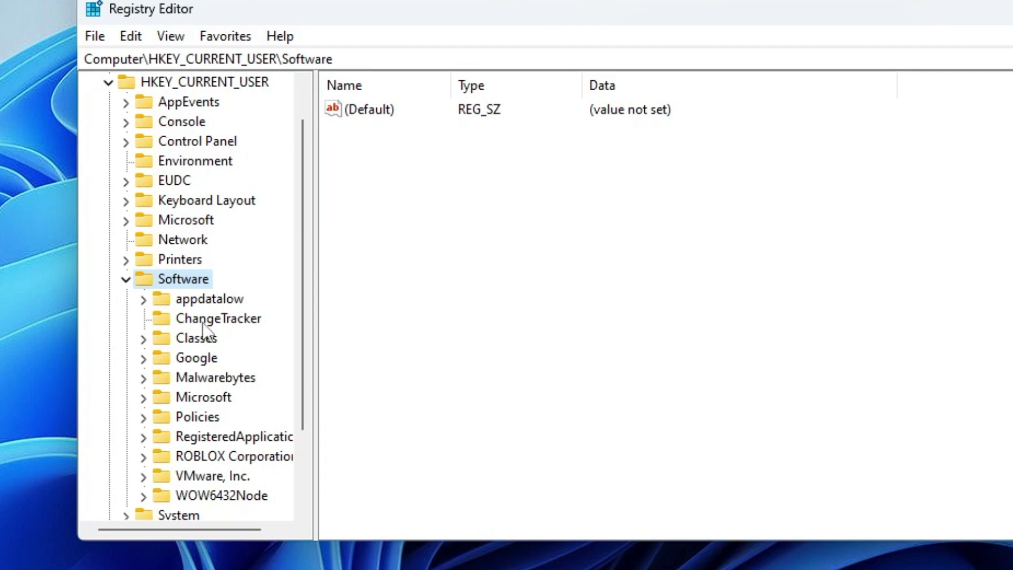
double_click(208, 400)
- Locate Windows Script Host under Microsoft, expand it and select its Settings key
scroll(234, 353, "down", 3)
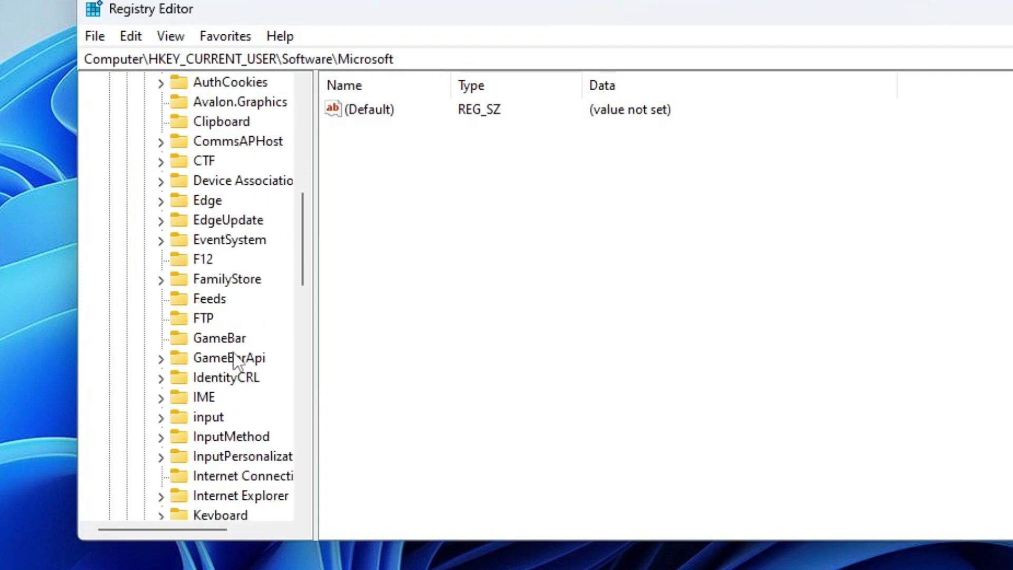
scroll(233, 351, "down", 2)
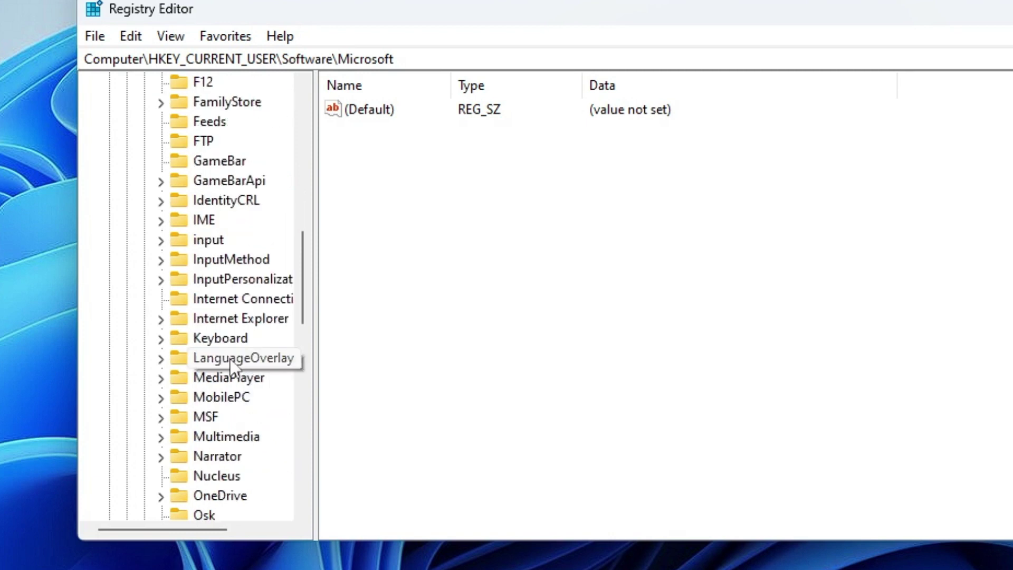
scroll(229, 364, "down", 7)
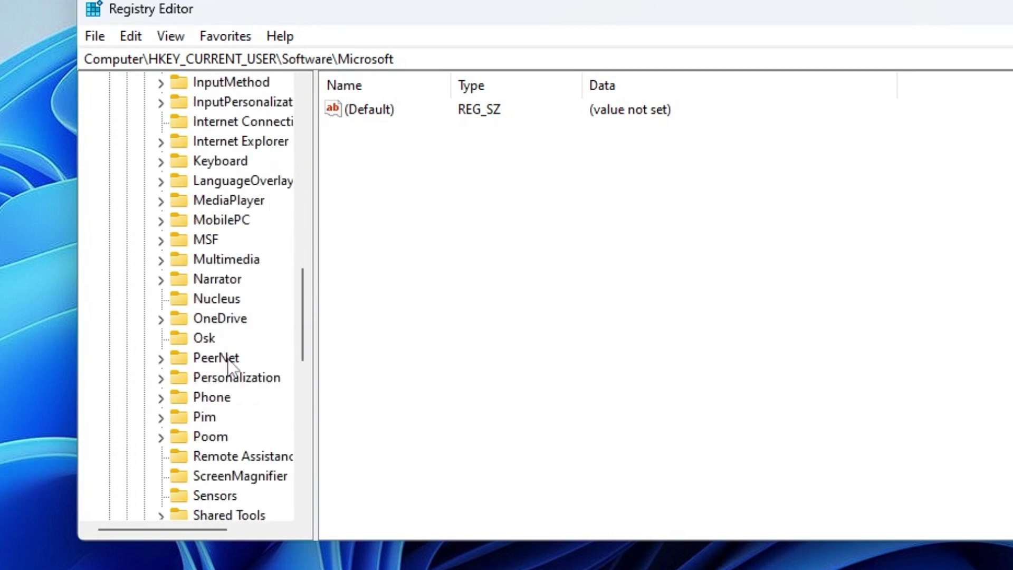
left_click(225, 364)
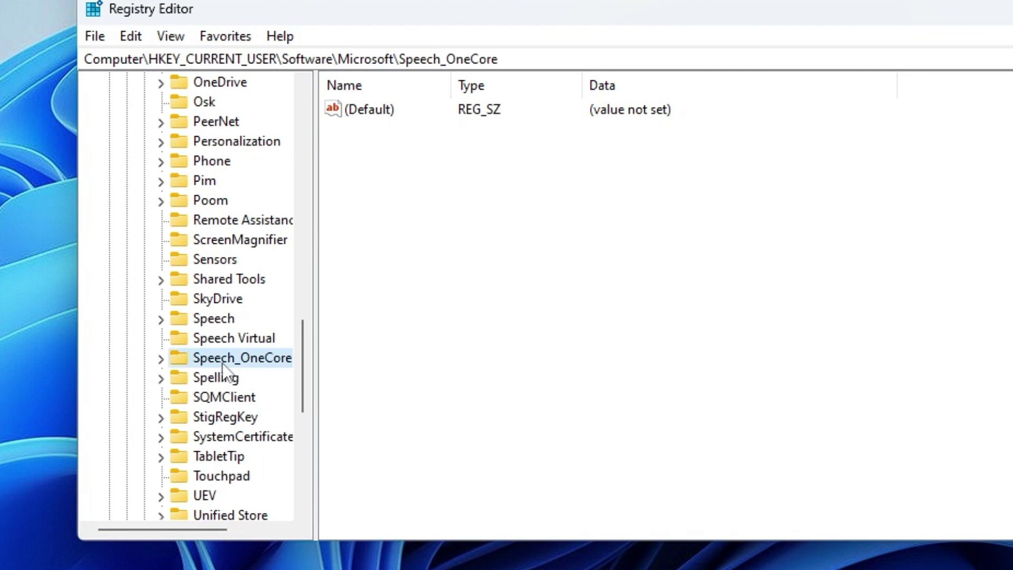
key("w")
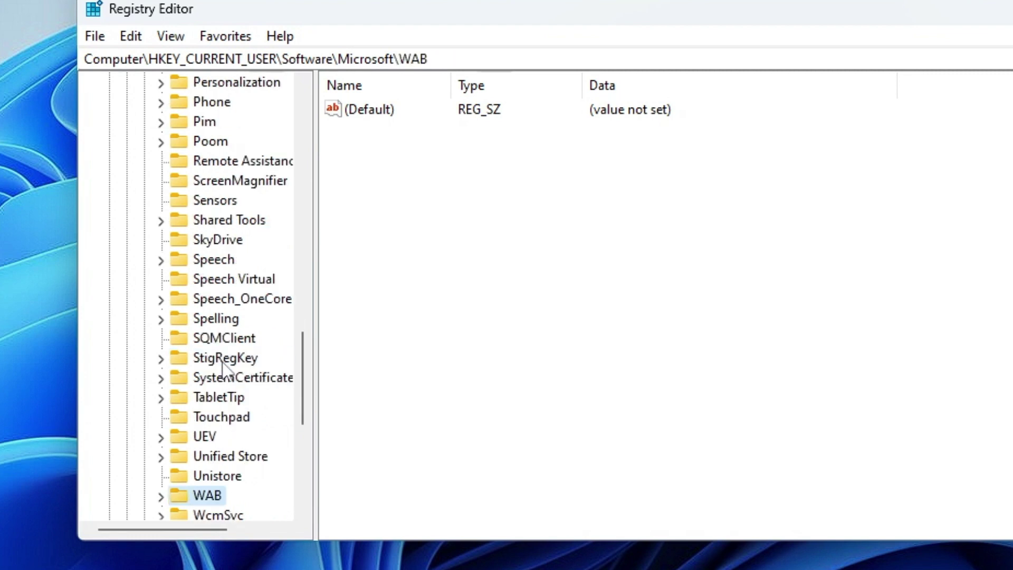
scroll(222, 363, "down", 2)
scroll(222, 364, "down", 1)
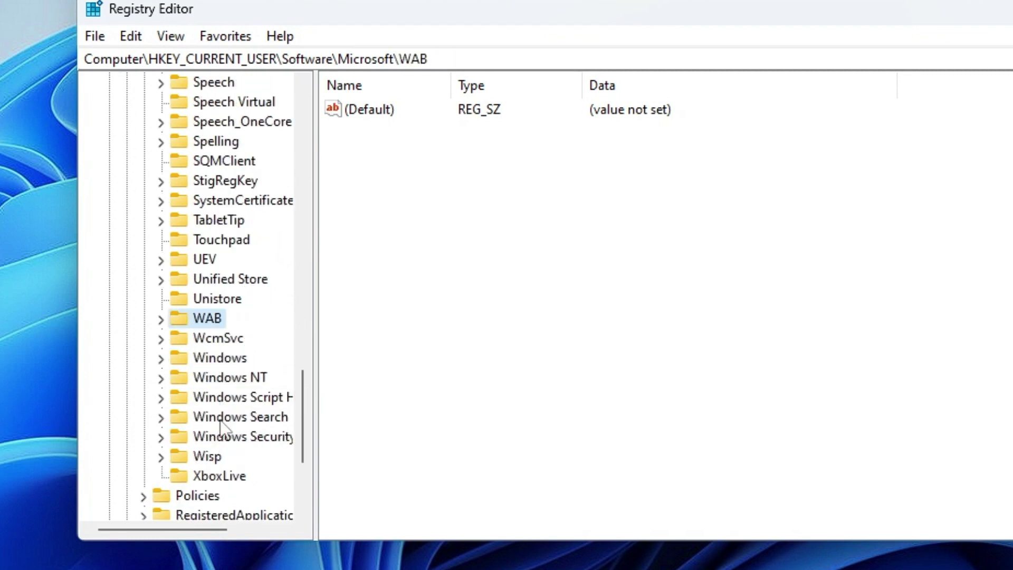
left_click(220, 415)
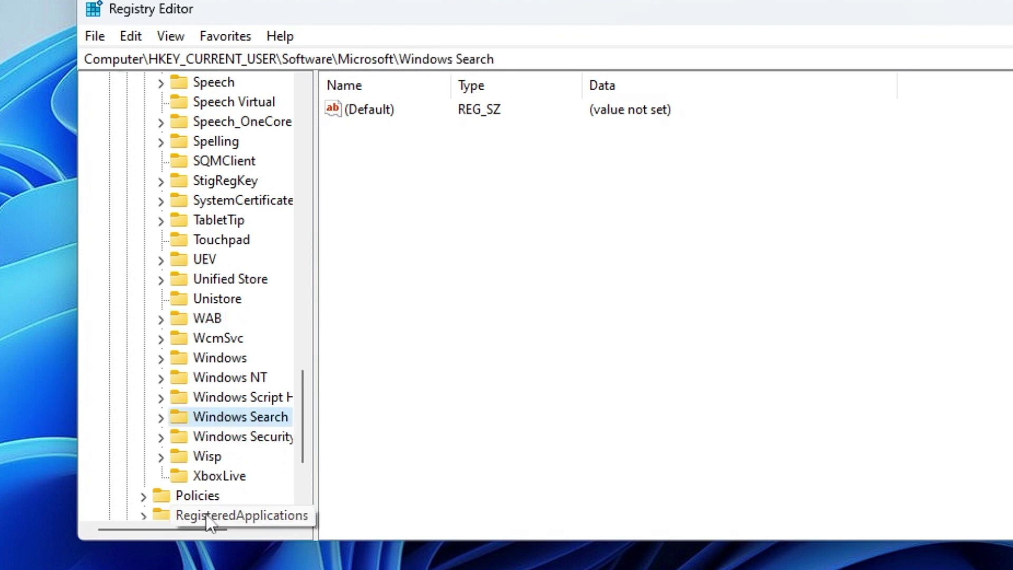
left_click_drag(198, 532, 216, 531)
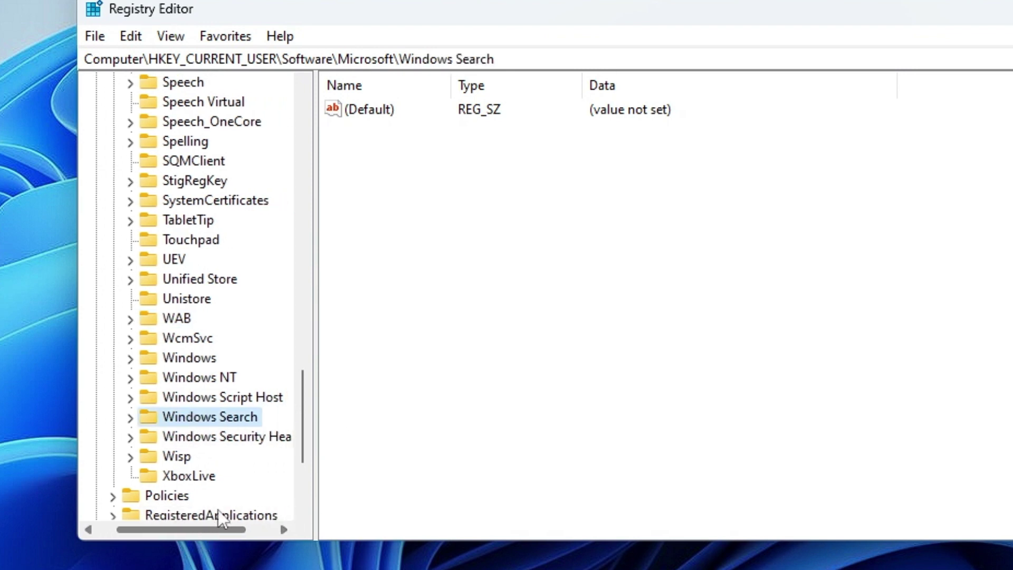
left_click(217, 402)
double_click(213, 402)
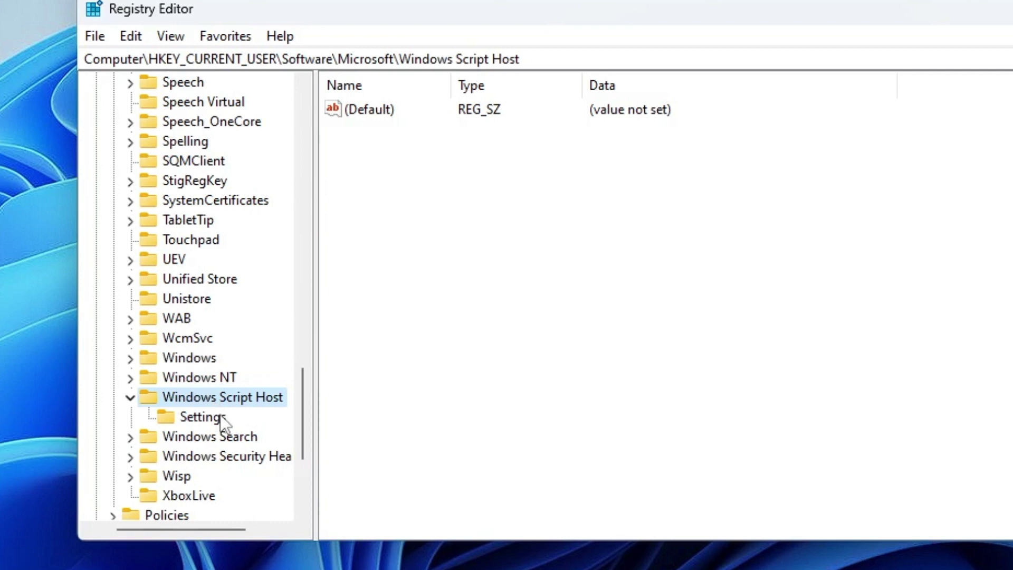
left_click(208, 417)
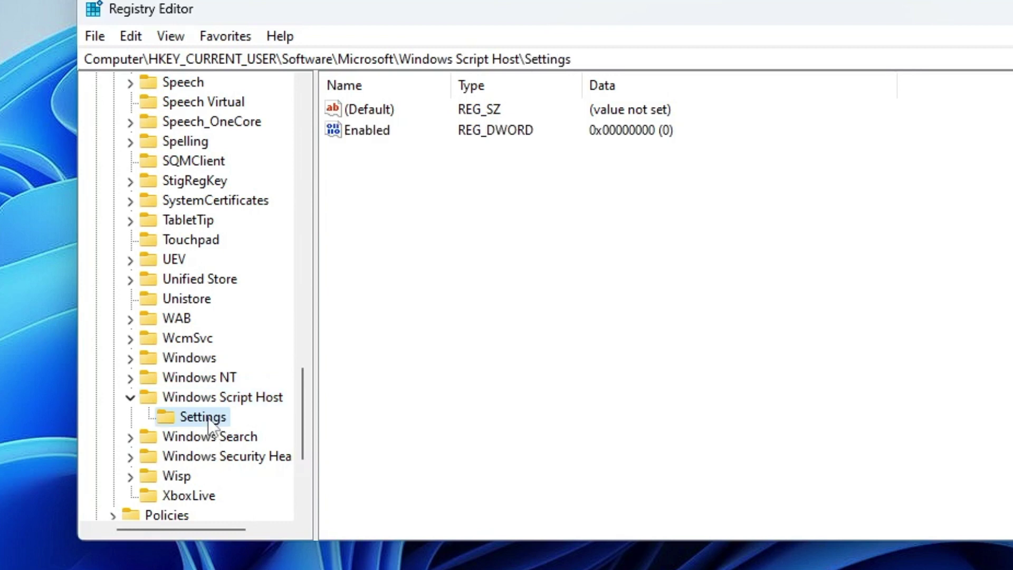
- Change the Enabled value's data in the Settings key to 1
left_click(205, 397)
left_click(204, 417)
double_click(381, 135)
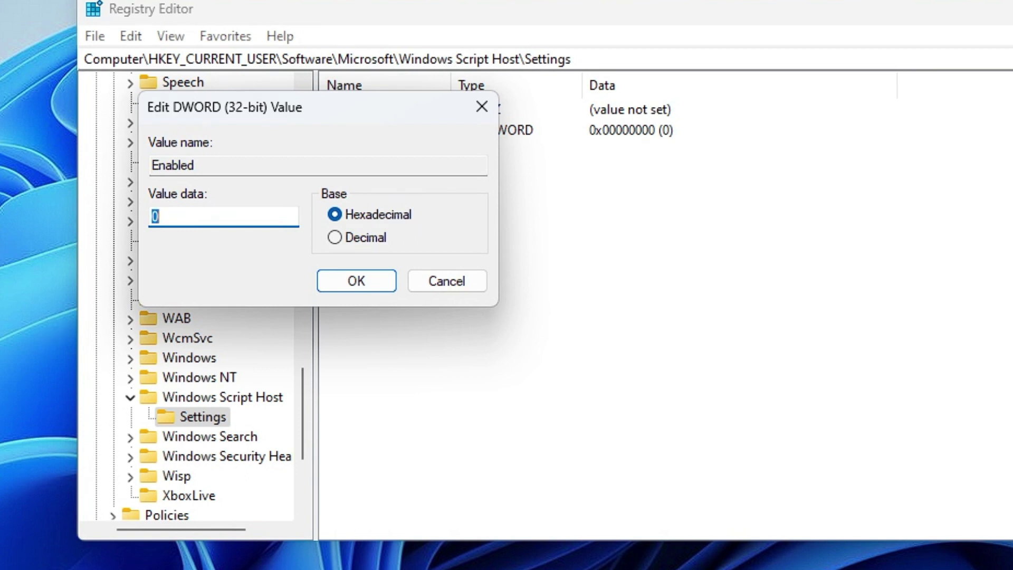
type("1")
left_click(349, 283)
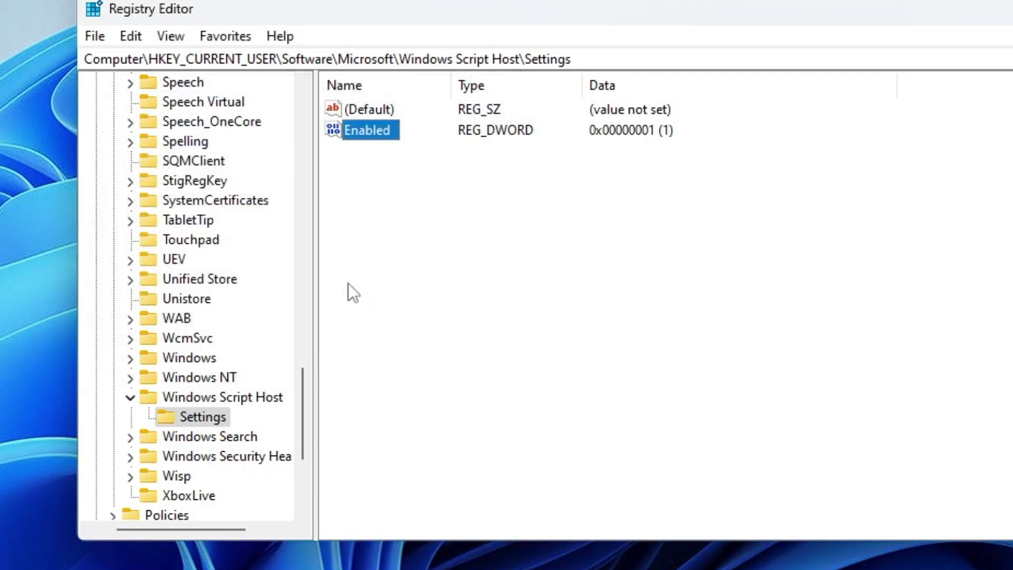
- Choose Delete for the Enabled value in the Settings key
left_click(361, 218)
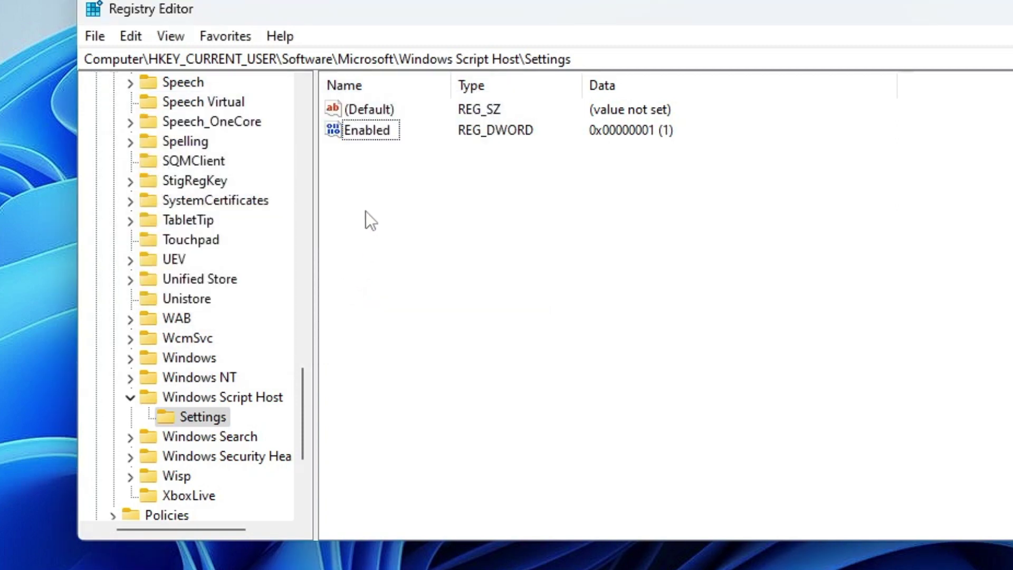
left_click(367, 133)
right_click(366, 135)
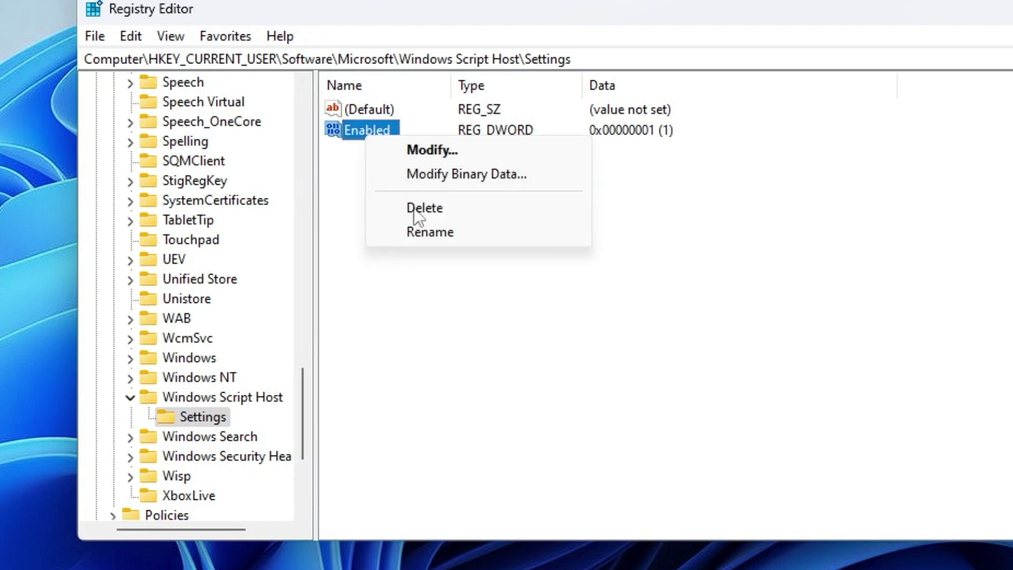
left_click(432, 208)
- Confirm the deletion, then create a new DWORD (32-bit) value named Enabled with data 1
left_click(605, 253)
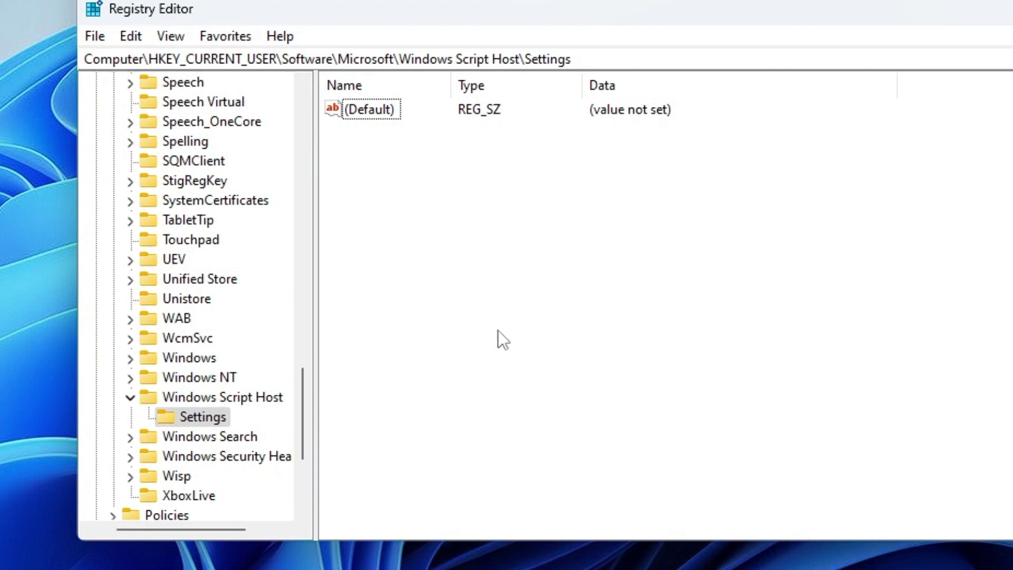
right_click(512, 238)
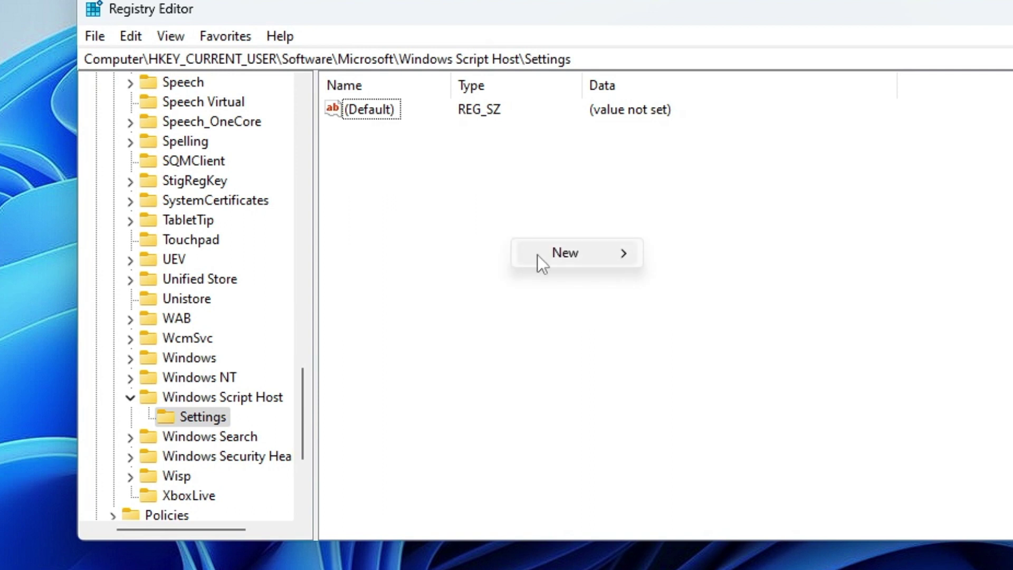
mouse_move(563, 262)
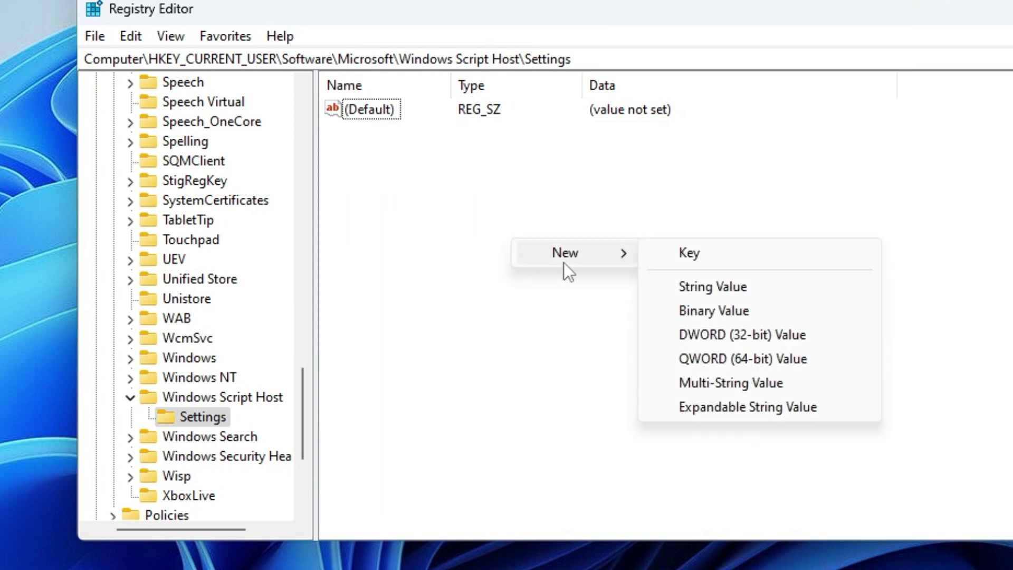
left_click(706, 342)
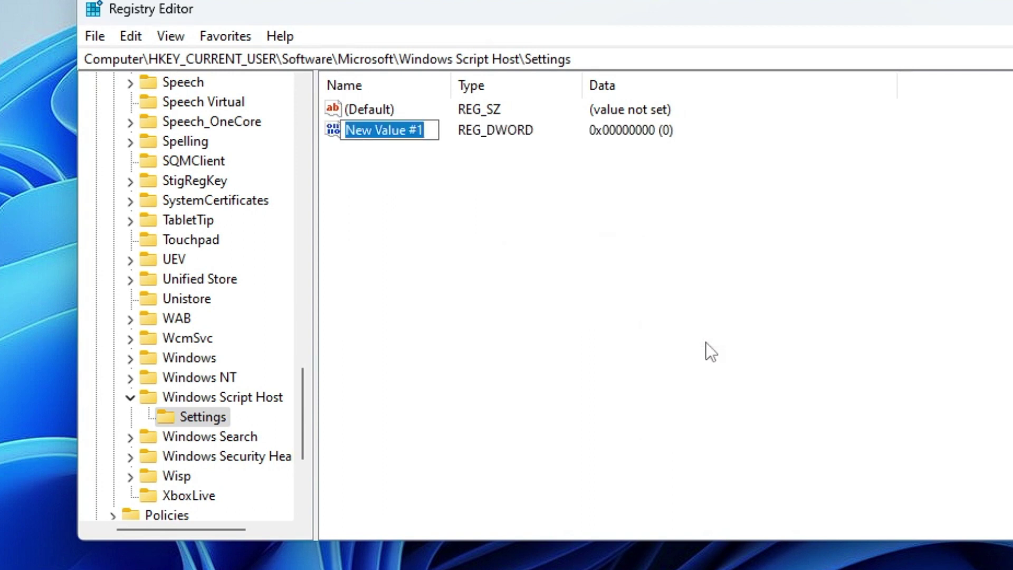
type("Enabled")
key("Return")
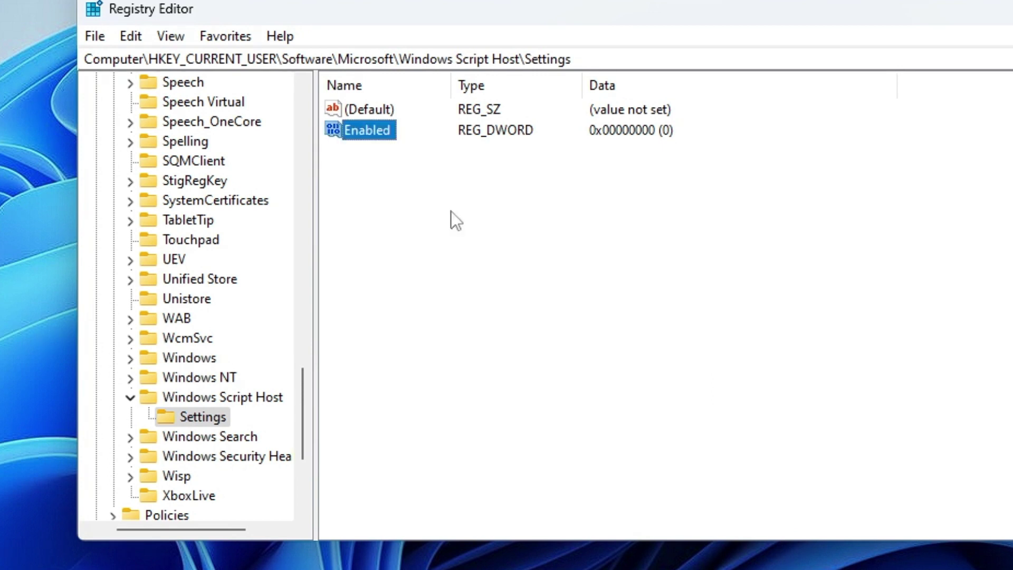
double_click(376, 132)
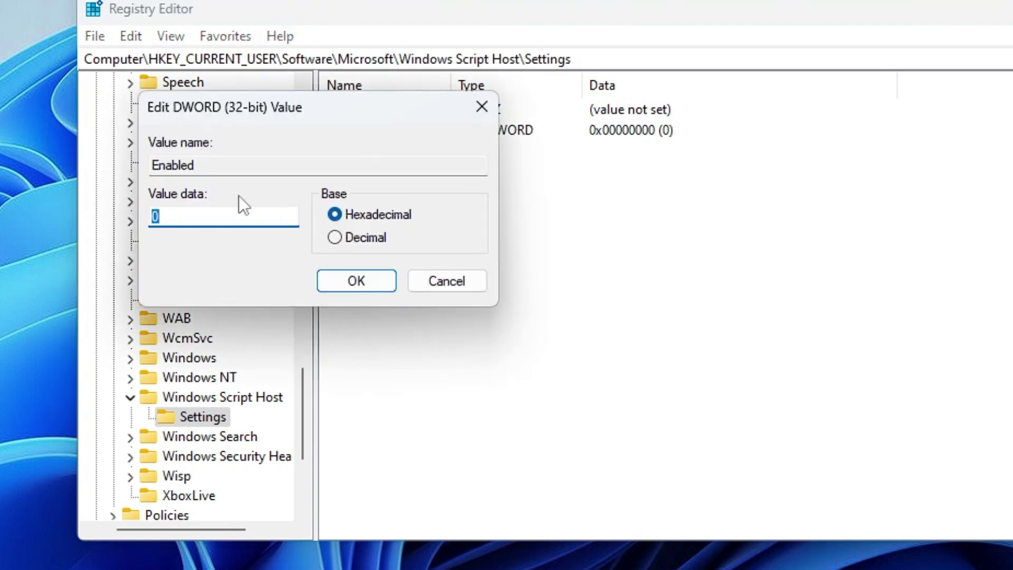
type("1")
left_click(355, 280)
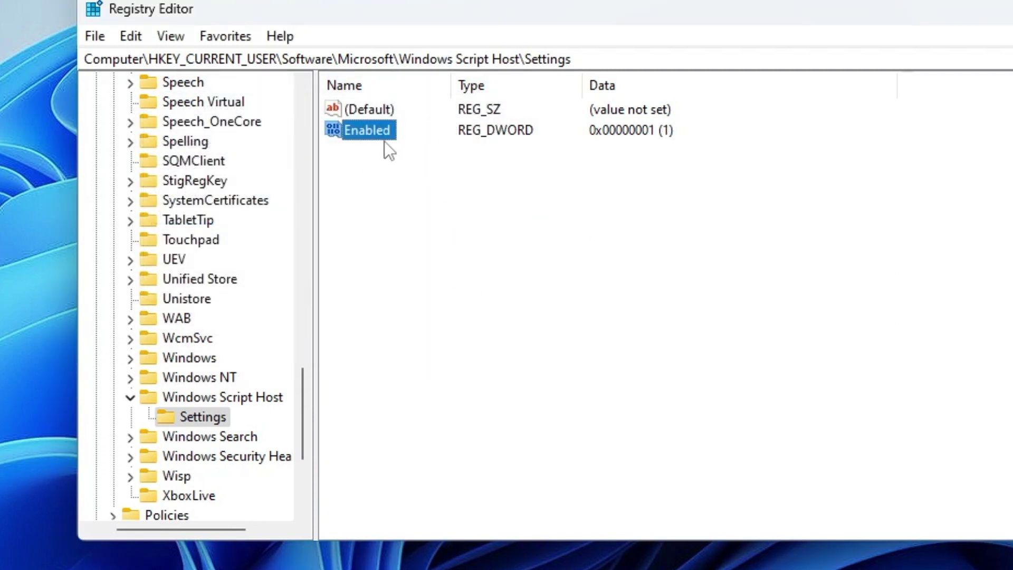
- Collapse the Microsoft, Software and HKEY_CURRENT_USER keys in the tree
left_click(126, 396)
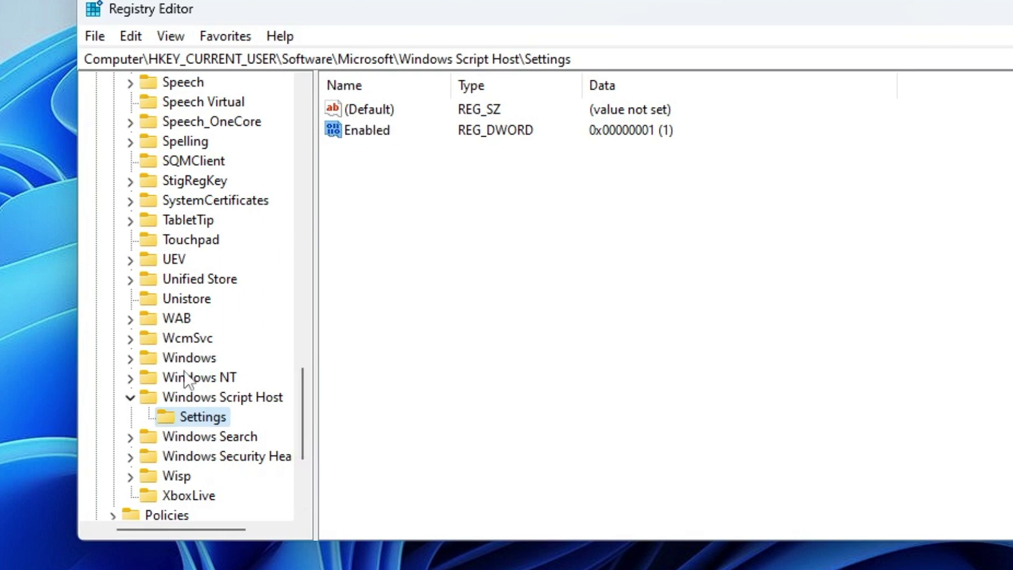
scroll(187, 359, "up", 20)
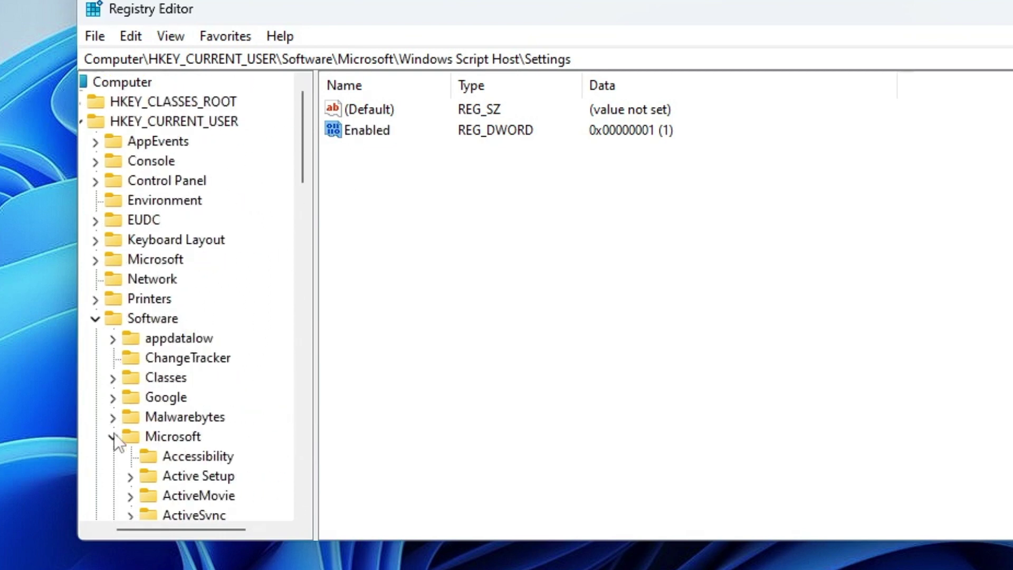
left_click(113, 438)
left_click(97, 319)
left_click(110, 123)
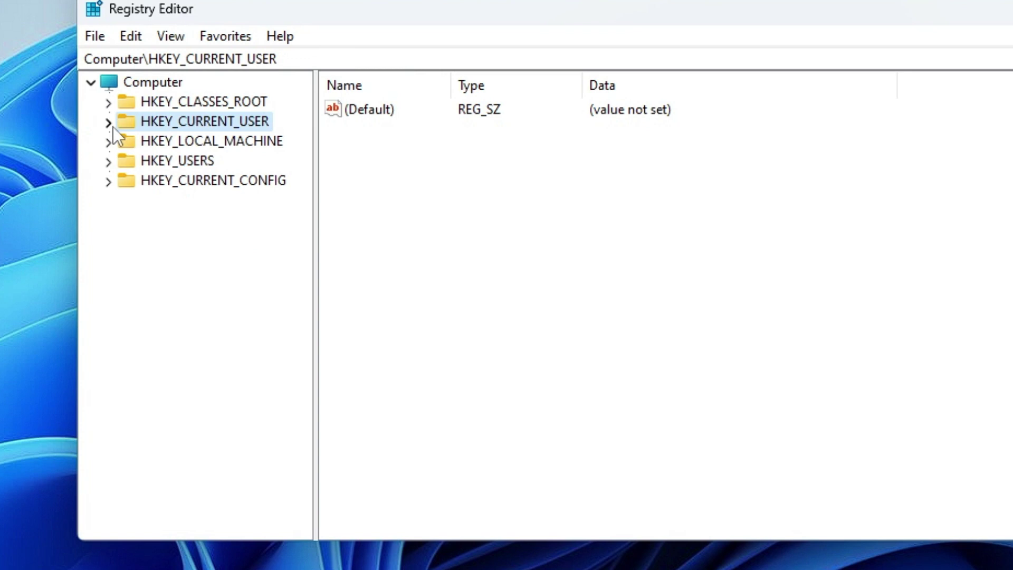
- Scroll through HKEY_CLASSES_ROOT and open the .vbs key, whose default reads VBSFile
left_click(206, 100)
scroll(194, 275, "down", 3)
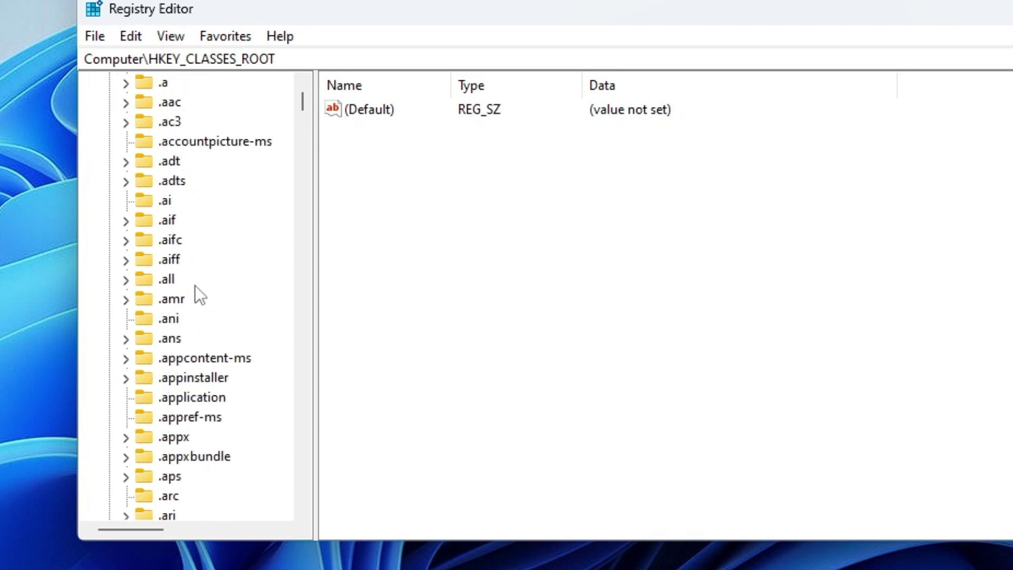
scroll(193, 290, "down", 3)
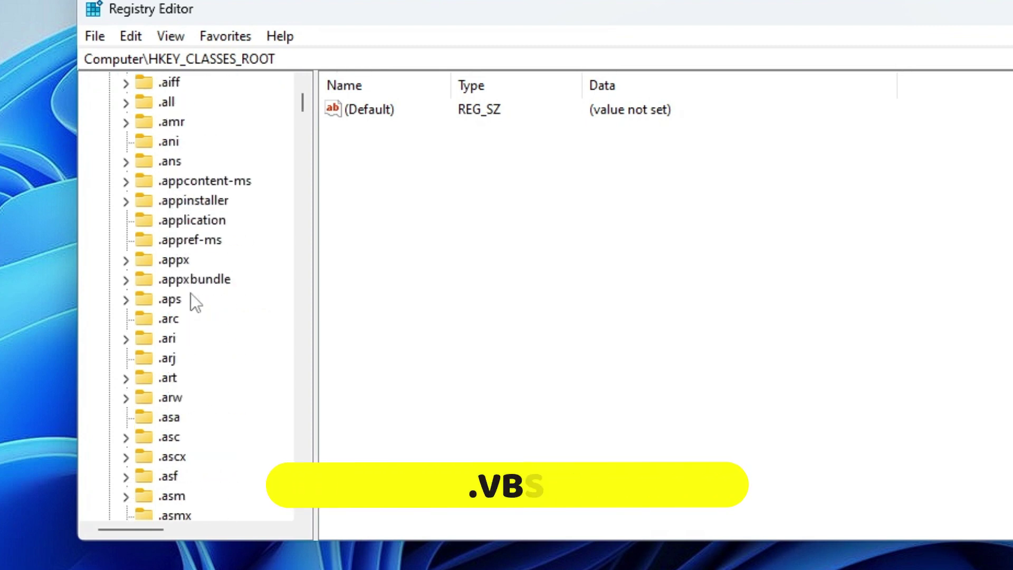
scroll(190, 294, "down", 9)
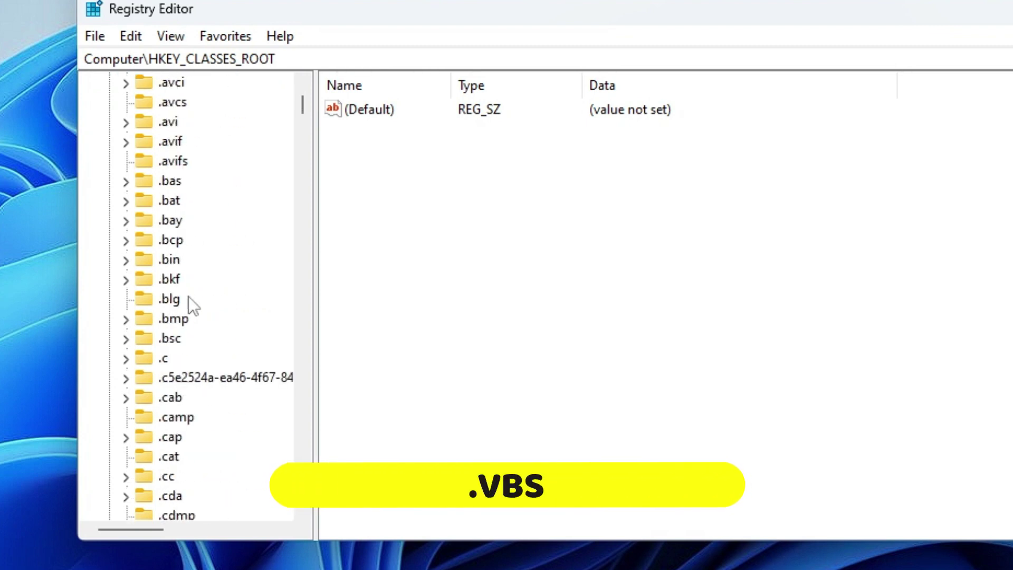
scroll(188, 297, "down", 20)
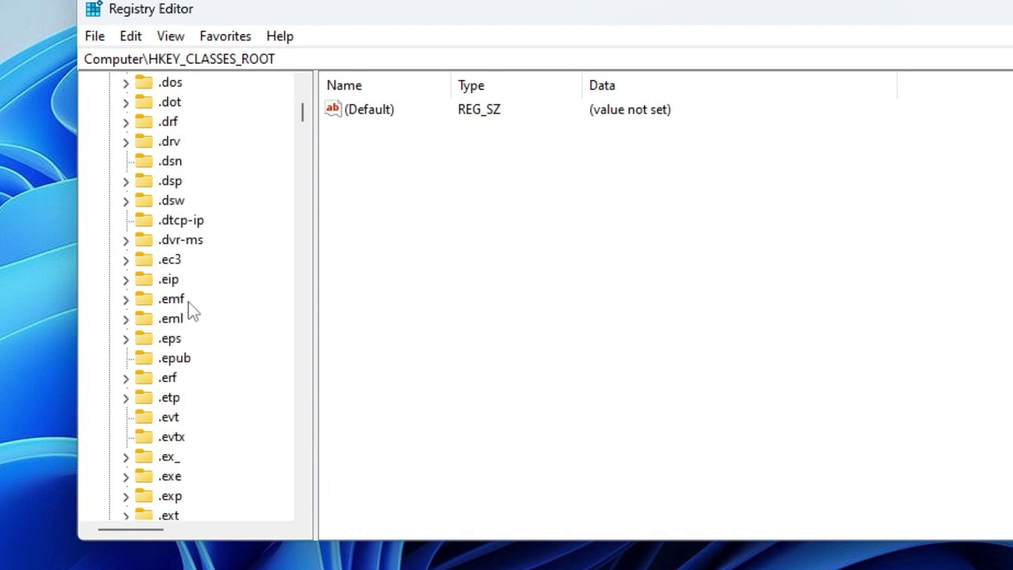
scroll(188, 304, "down", 20)
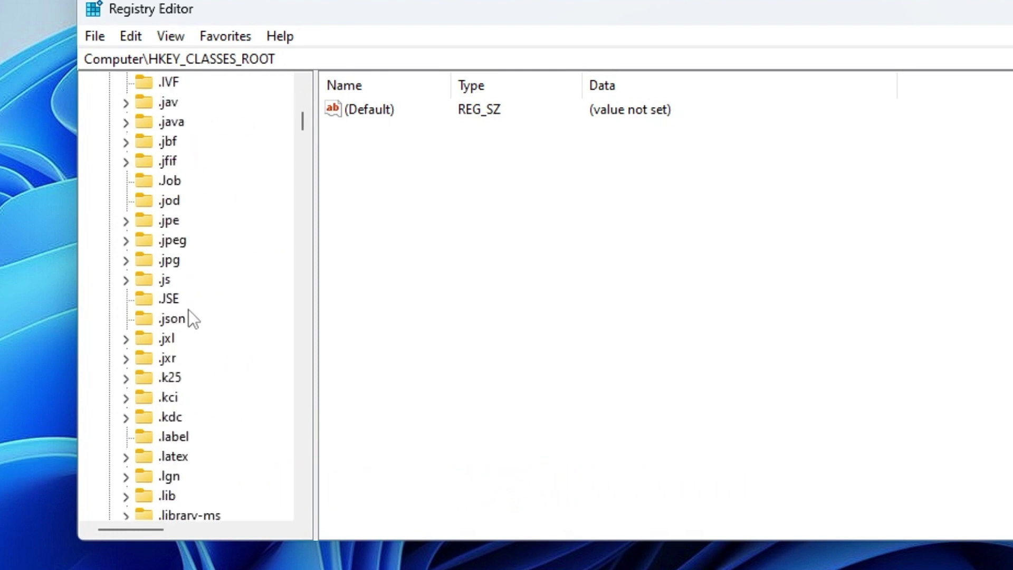
scroll(189, 309, "down", 20)
double_click(171, 338)
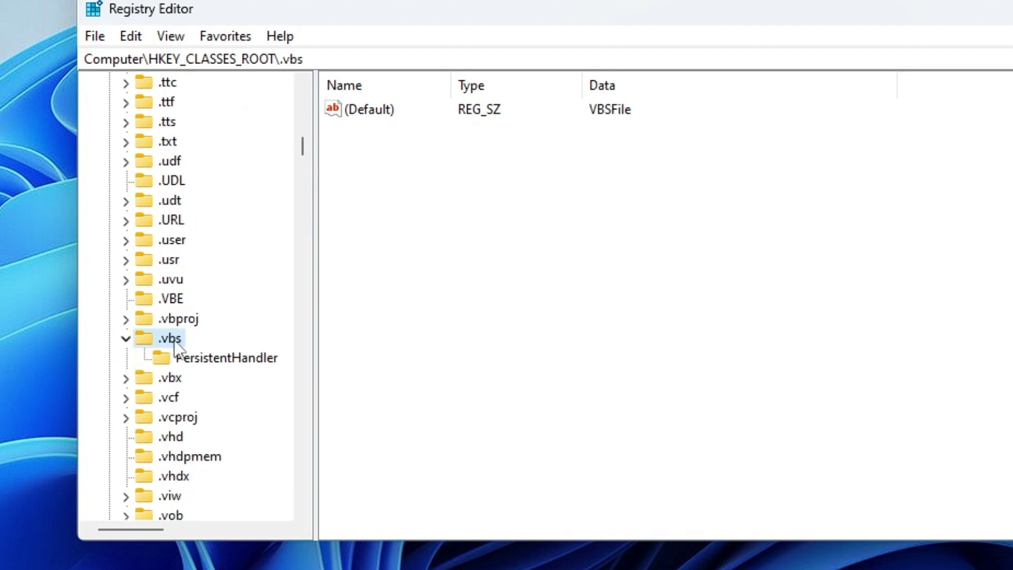
double_click(377, 111)
left_click(189, 216)
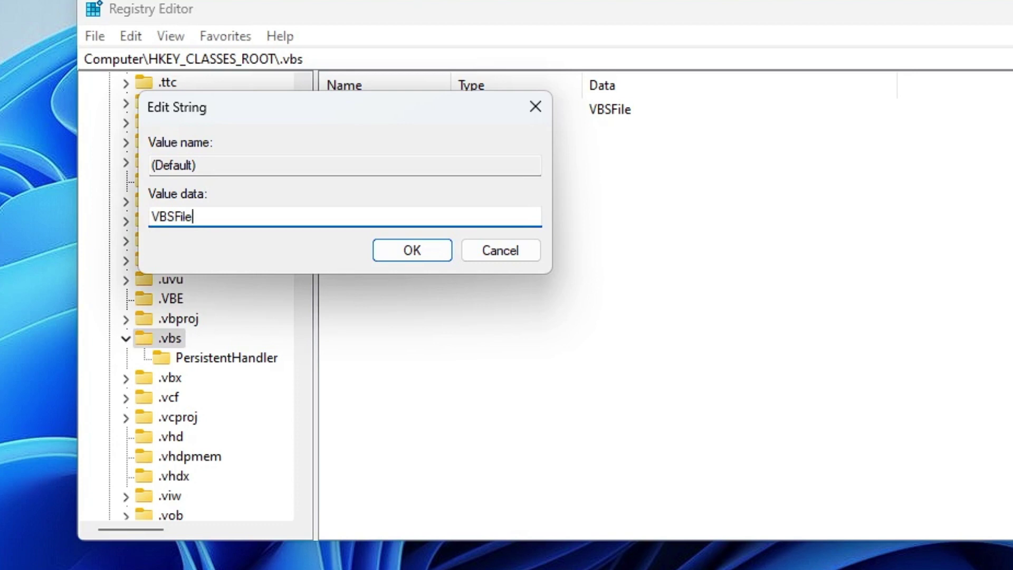
key("shift+Left")
key("shift+Left")
key("shift+Left")
key("shift+Left")
key("shift+Left")
key("shift+Left")
key("shift+Left")
key("End")
left_click_drag(194, 217, 121, 210)
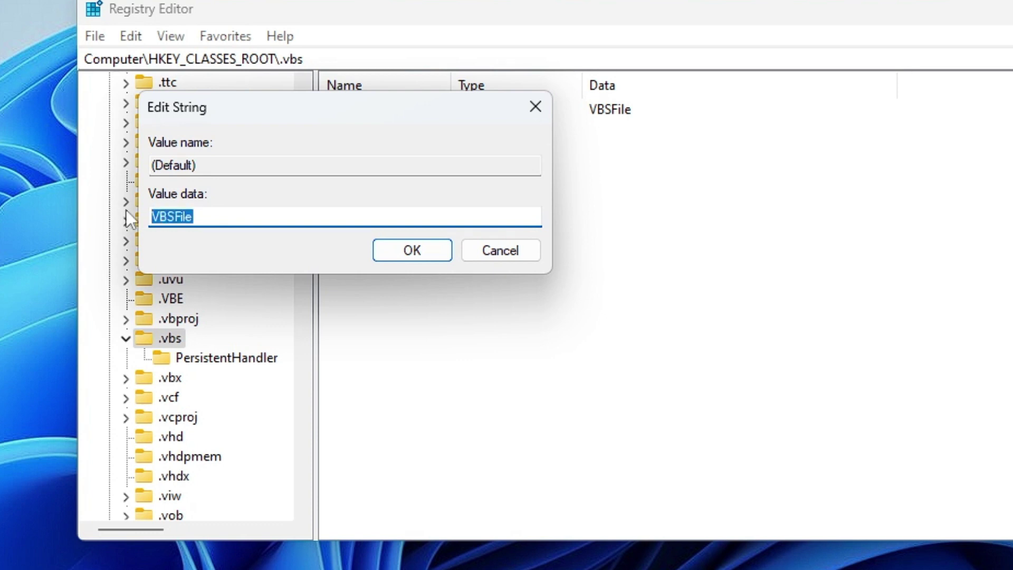
left_click(411, 252)
- Collapse the .vbs key and scroll the registry tree back up
left_click(125, 338)
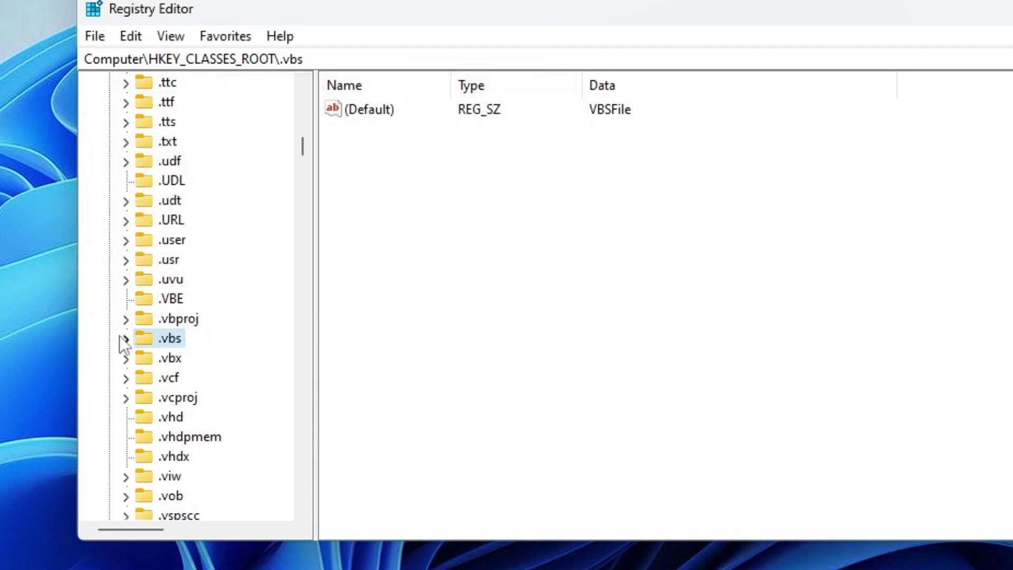
scroll(162, 321, "up", 7)
scroll(161, 321, "up", 15)
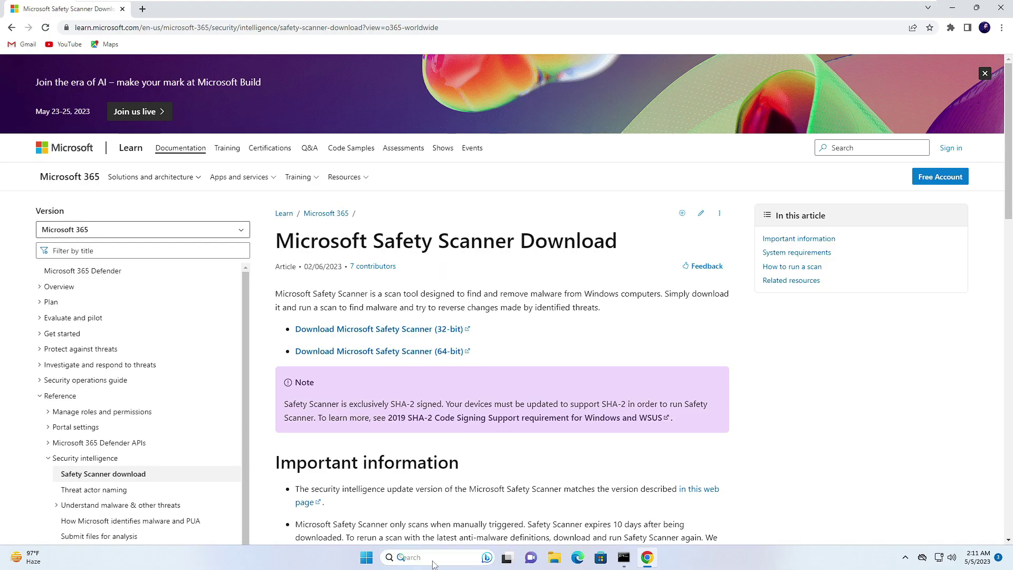
- Open System Information from a 'system' search to check the System Type (x64-based PC)
left_click(438, 557)
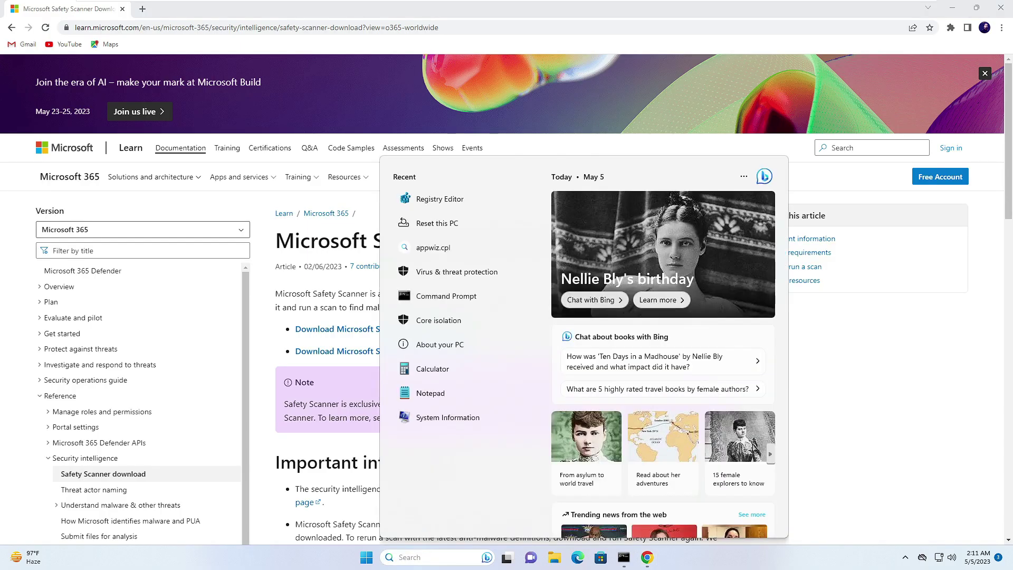
type("system")
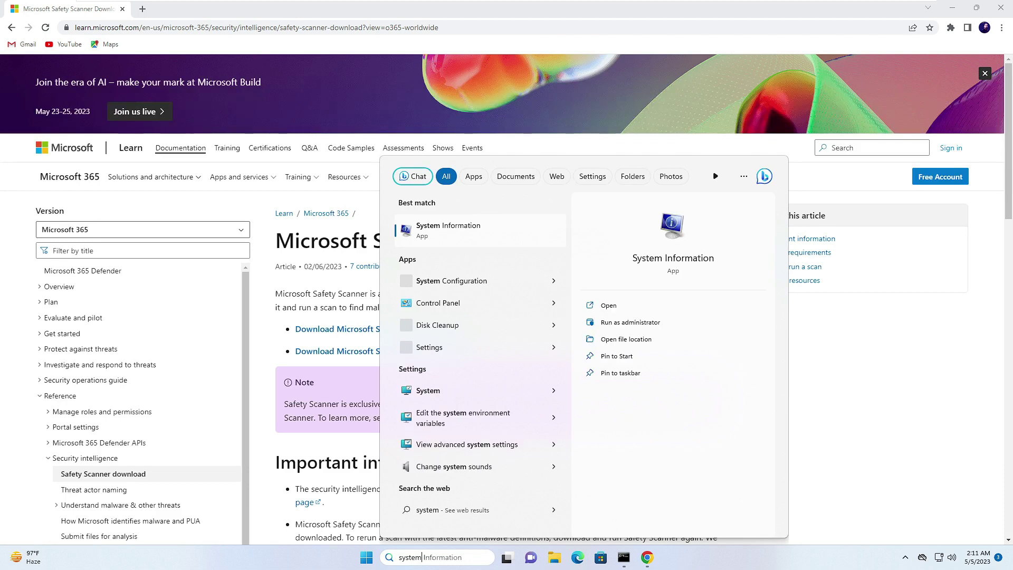
left_click(468, 228)
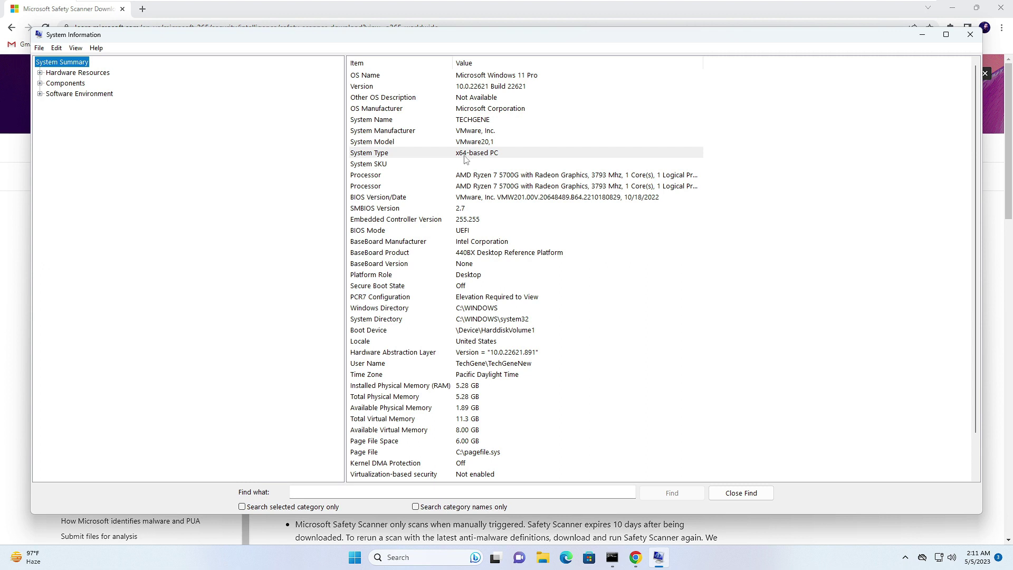
- Minimize System Information, download the 64-bit Safety Scanner and run MSERT.exe
left_click(923, 37)
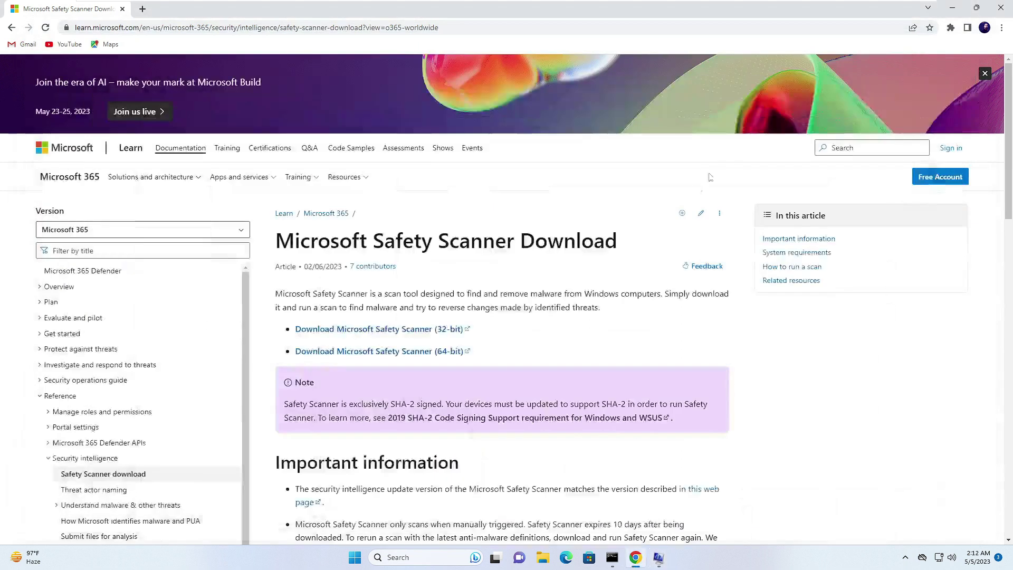
left_click(409, 351)
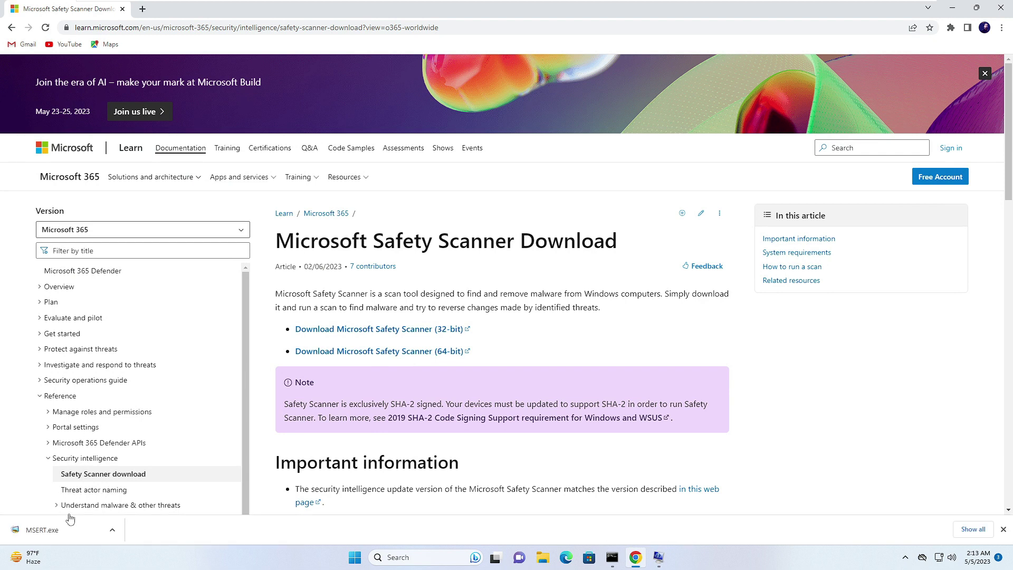
left_click(68, 530)
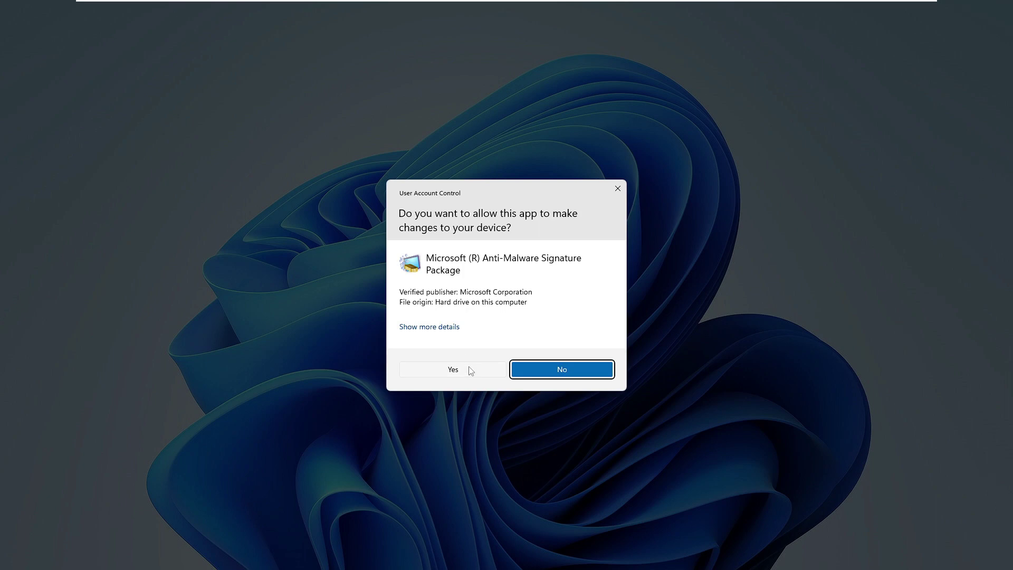
- Allow Microsoft Safety Scanner to run as administrator and bring its window to the screen centre
left_click(466, 370)
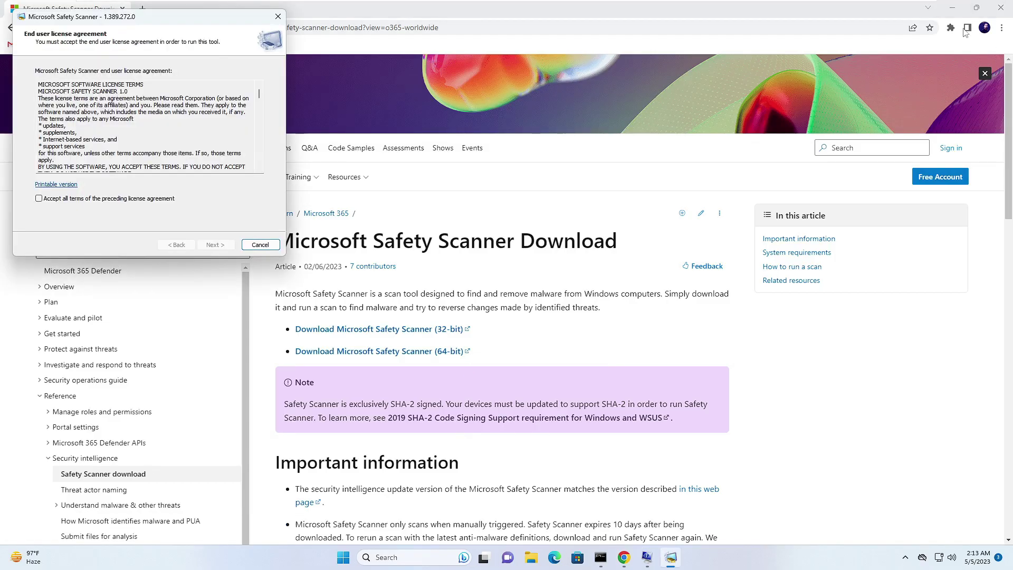
left_click(952, 7)
left_click_drag(265, 38, 522, 135)
- Accept the Safety Scanner licence terms and start a Quick scan
left_click(267, 369)
left_click(588, 461)
left_click(588, 461)
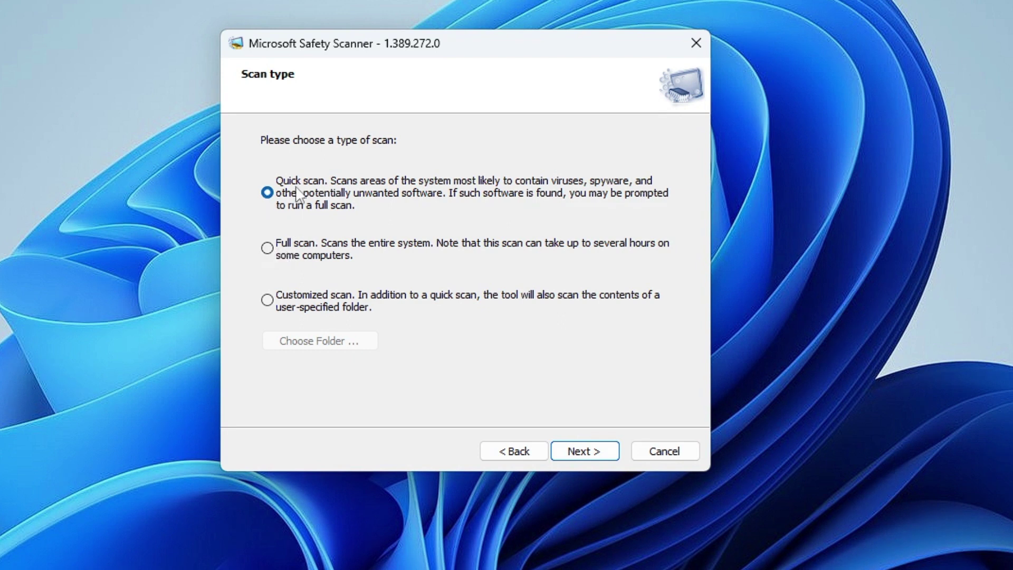
left_click(585, 453)
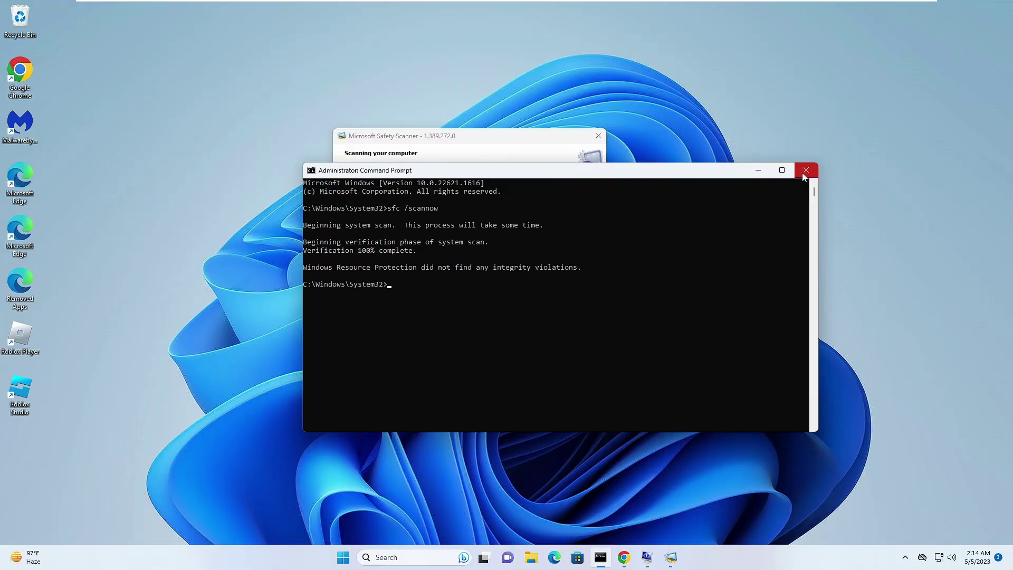
- Close the finished Command Prompt and launch Registry Editor by searching for 'regedit'
left_click(803, 170)
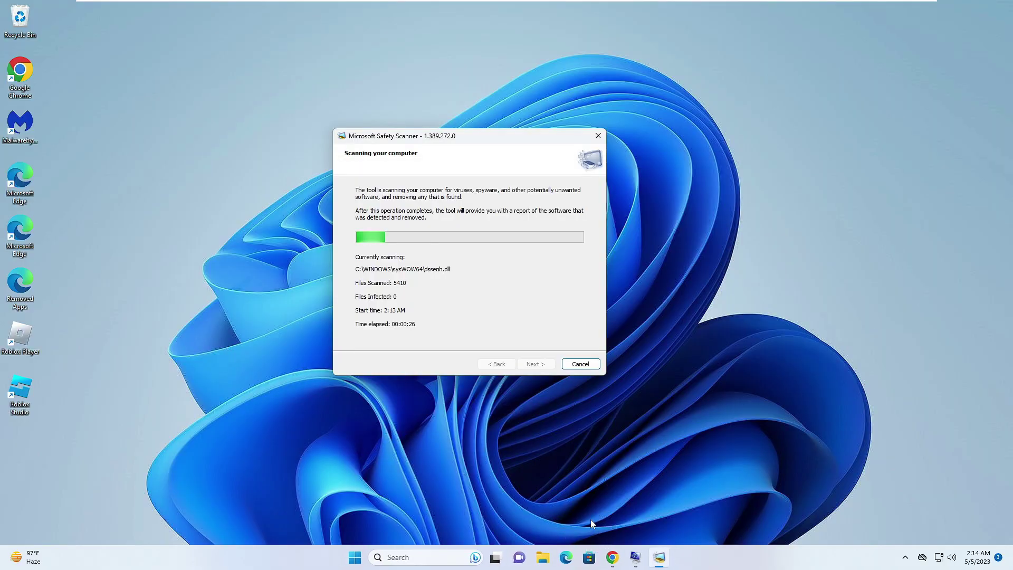
left_click(406, 558)
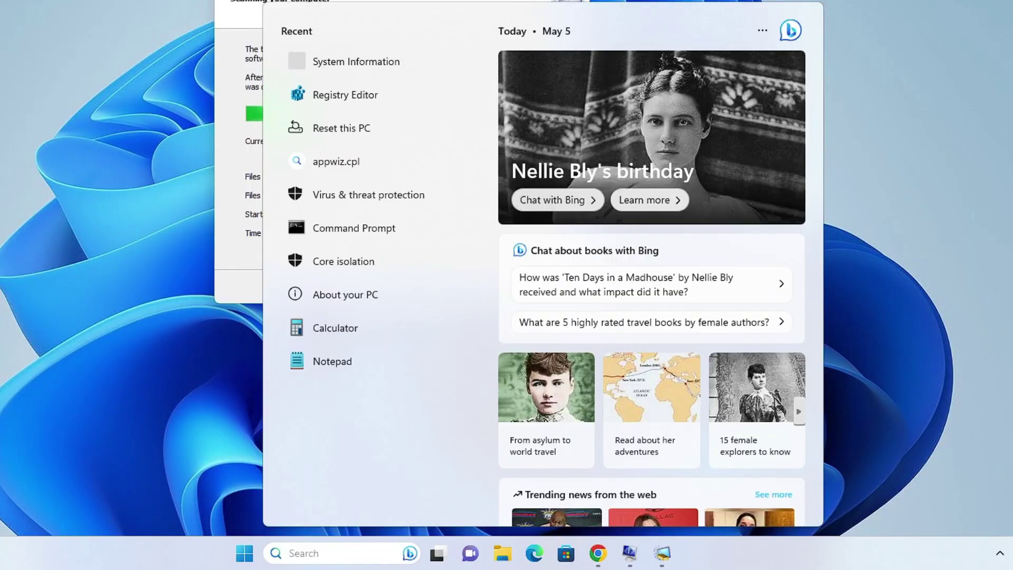
type("regedit")
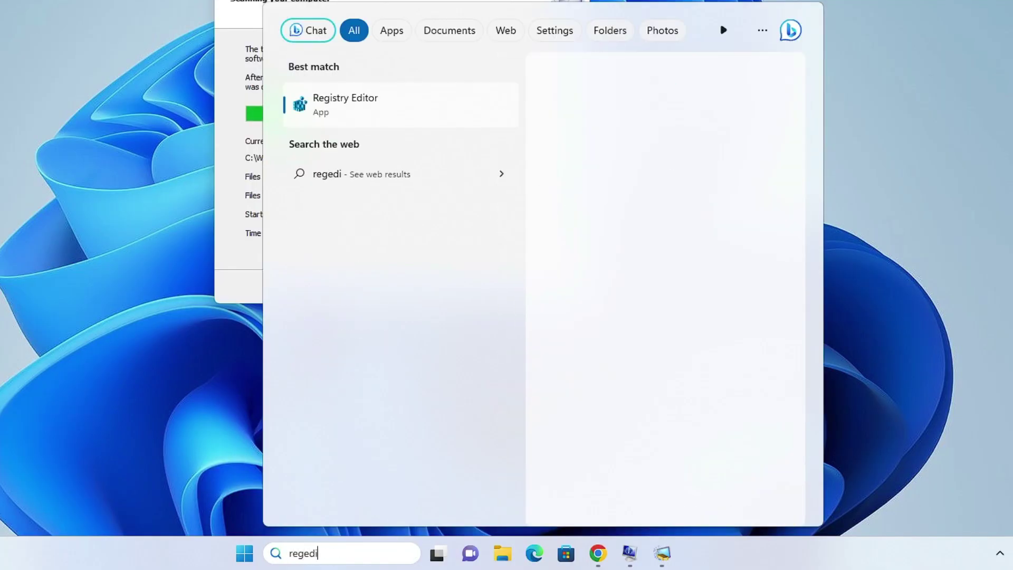
left_click(386, 108)
- Allow Registry Editor admin rights and expand HKEY_LOCAL_MACHINE > SOFTWARE > Microsoft
left_click(385, 288)
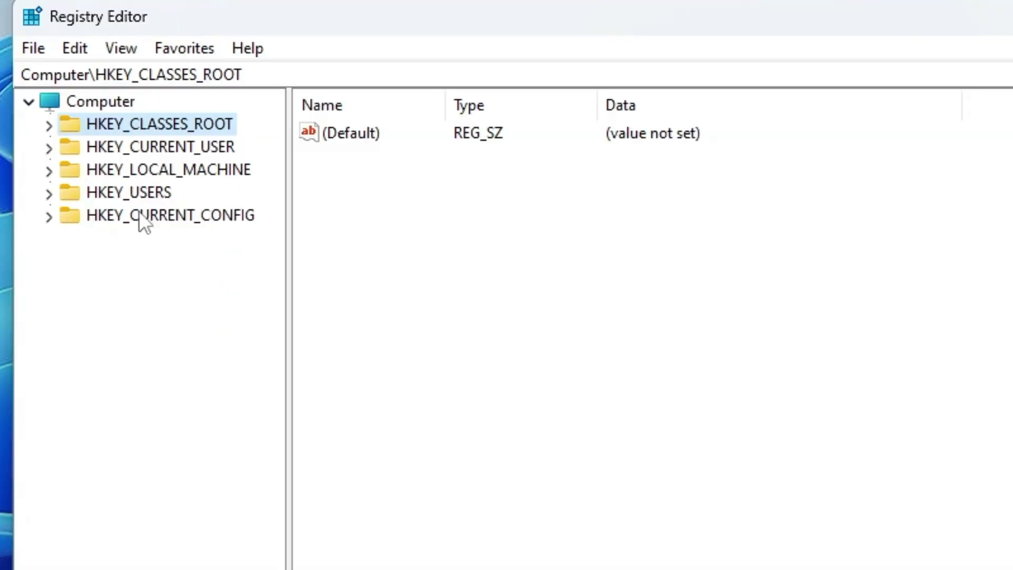
double_click(164, 170)
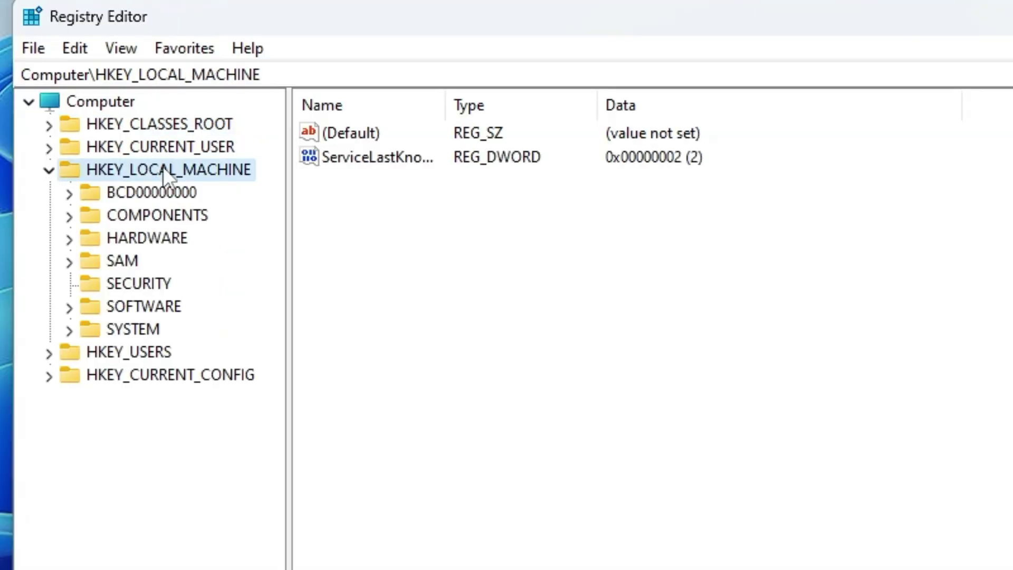
double_click(130, 306)
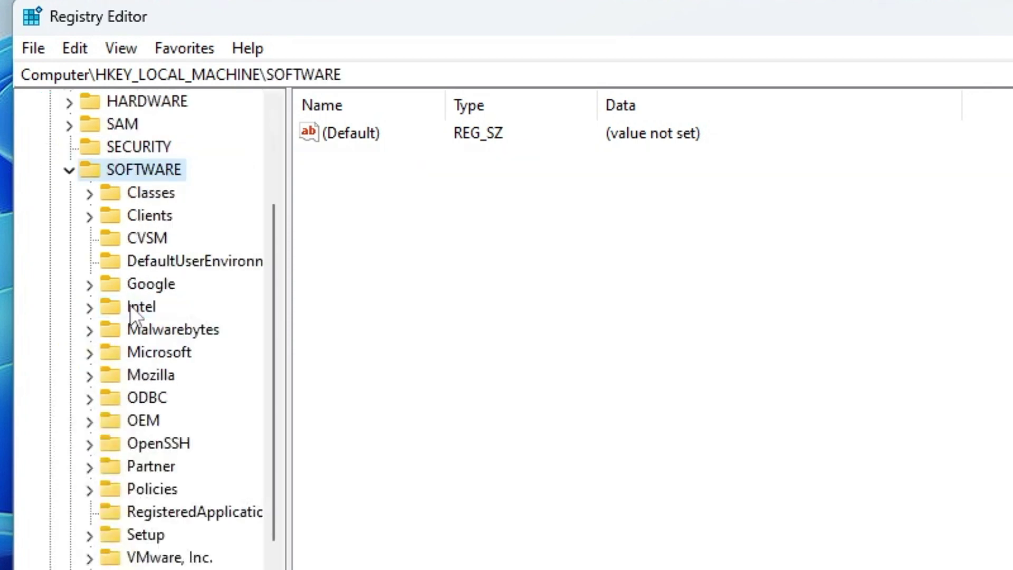
double_click(160, 352)
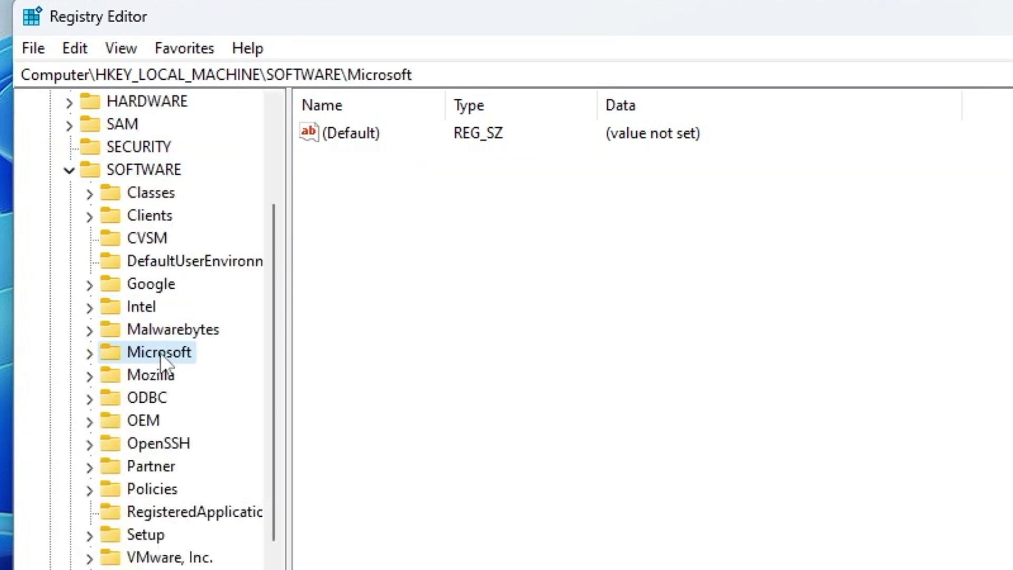
left_click(166, 355)
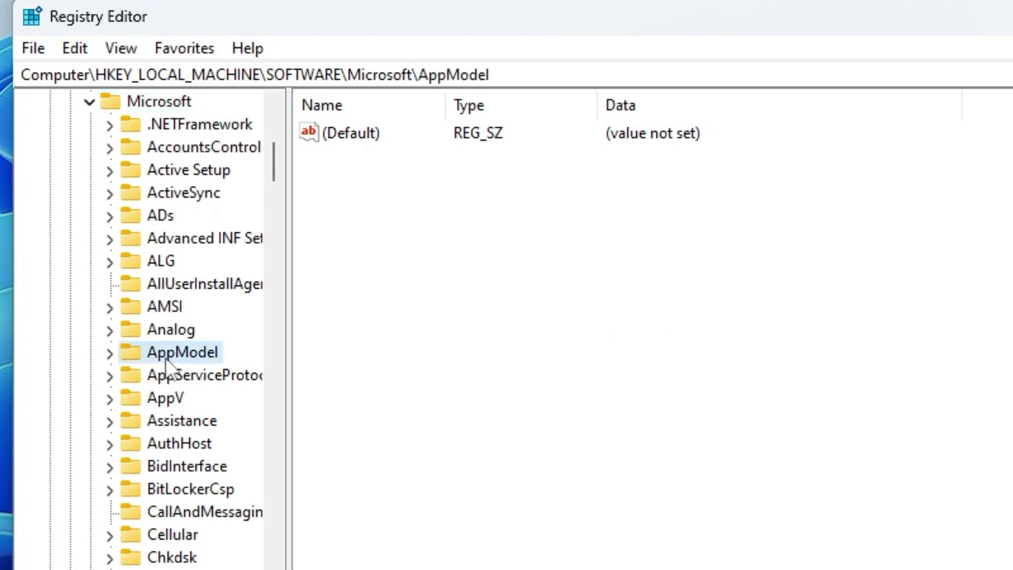
scroll(165, 373, "down", 9)
scroll(166, 374, "down", 20)
scroll(164, 396, "down", 20)
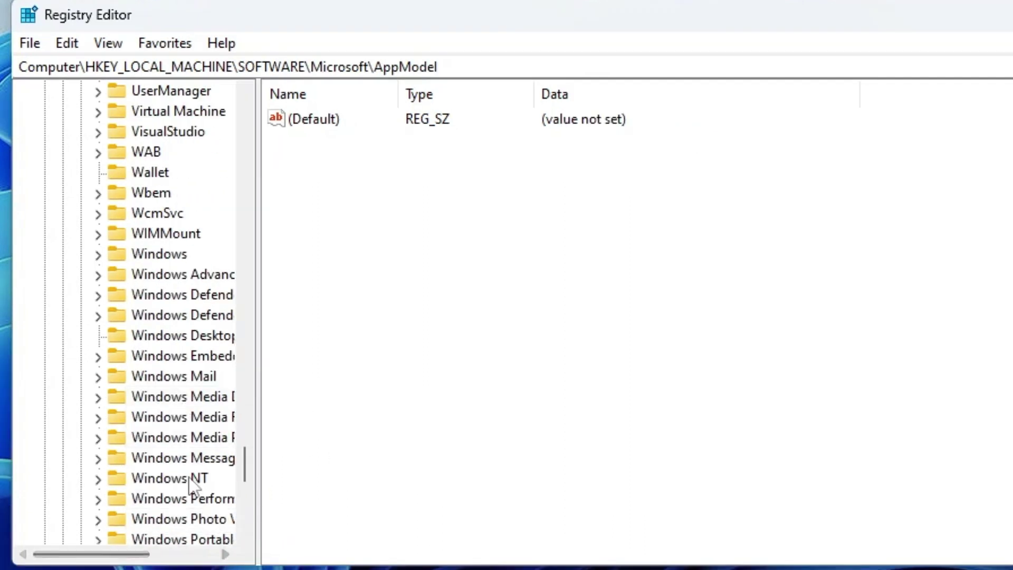
- Expand Windows NT > CurrentVersion and select the Winlogon key to show its values
left_click(199, 479)
double_click(196, 479)
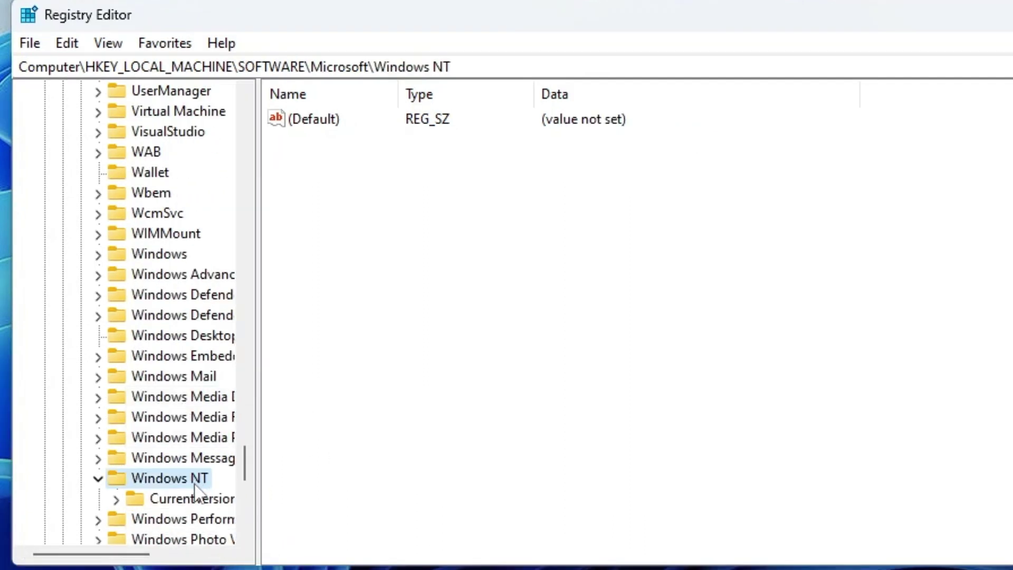
left_click(187, 501)
double_click(187, 502)
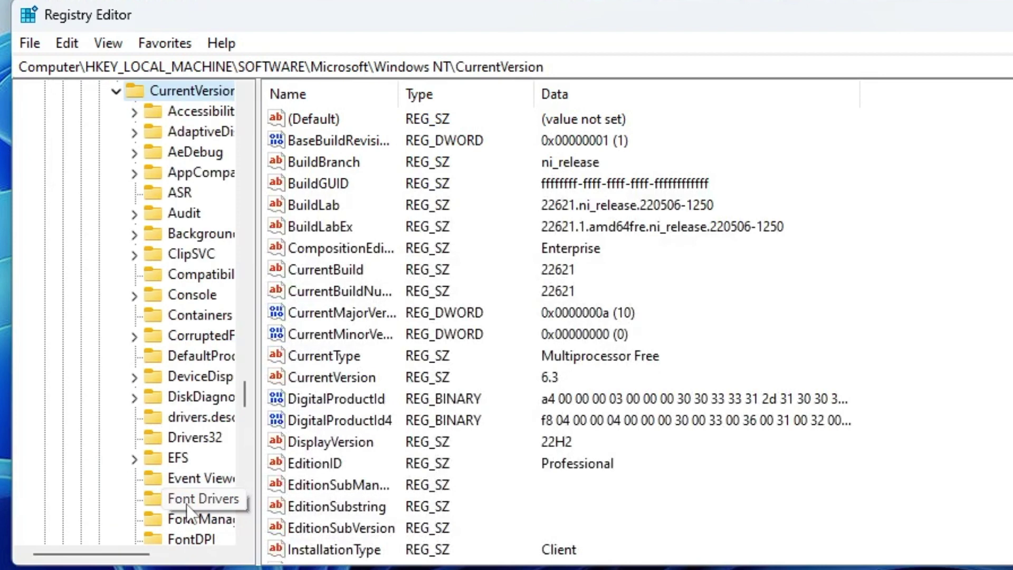
left_click(182, 377)
left_click_drag(89, 557, 130, 556)
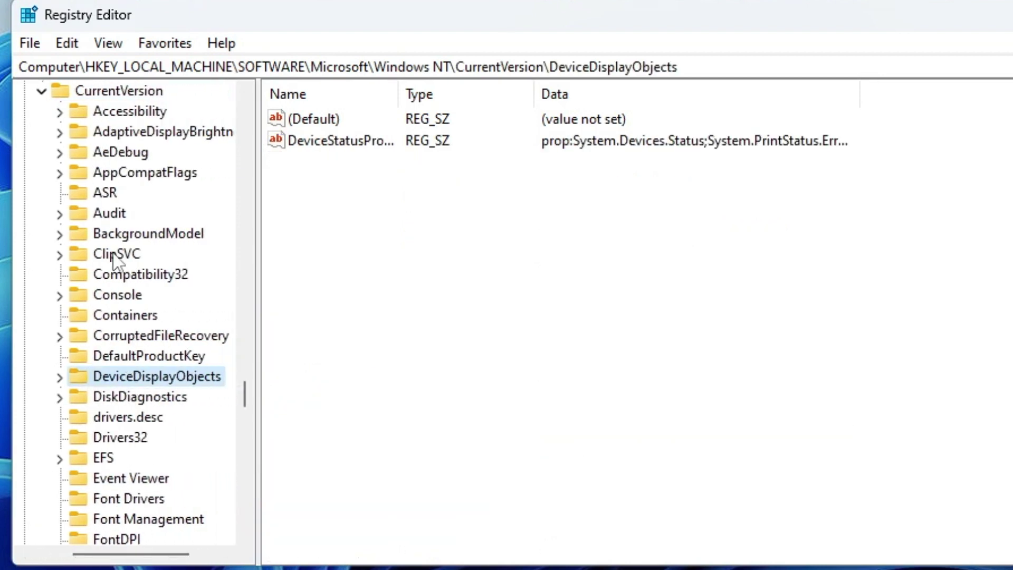
scroll(109, 248, "up", 1)
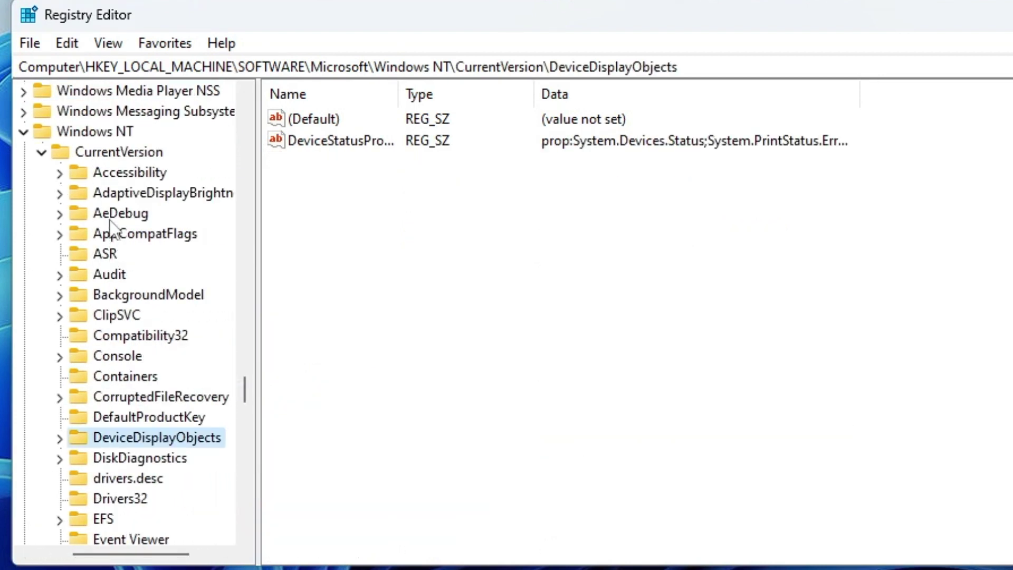
left_click(139, 236)
key("w")
scroll(148, 274, "down", 2)
left_click(128, 460)
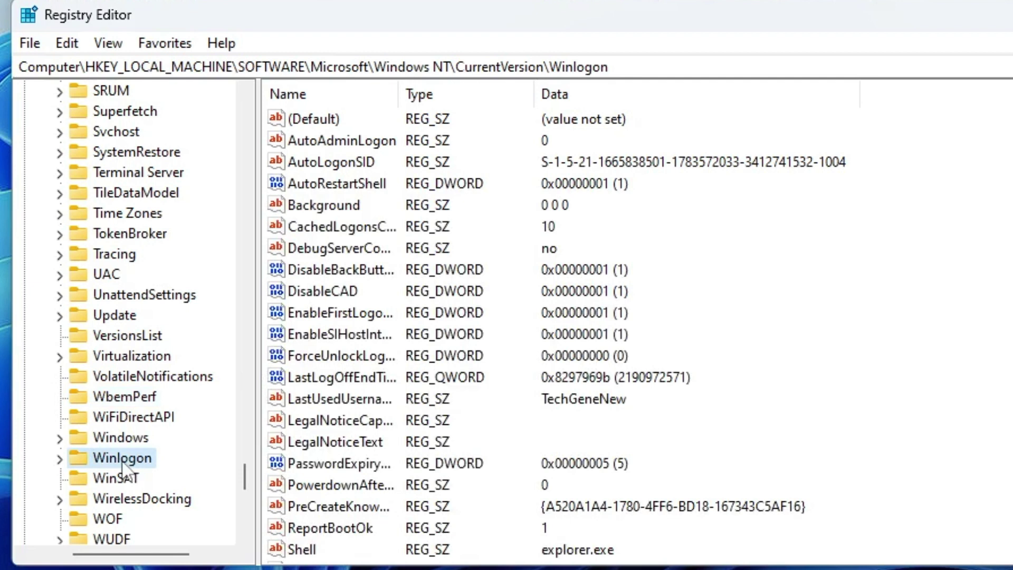
double_click(128, 459)
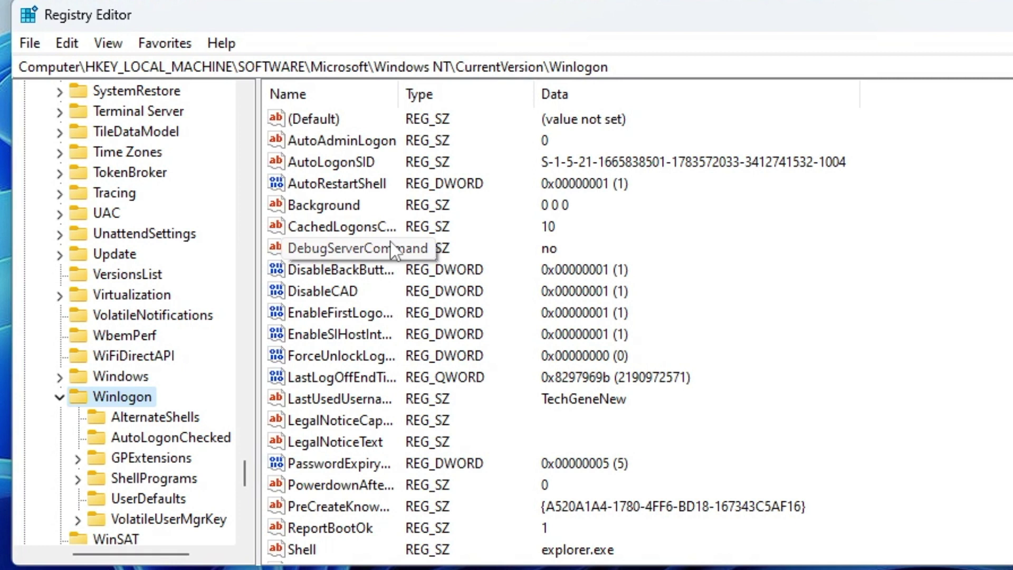
scroll(366, 266, "down", 3)
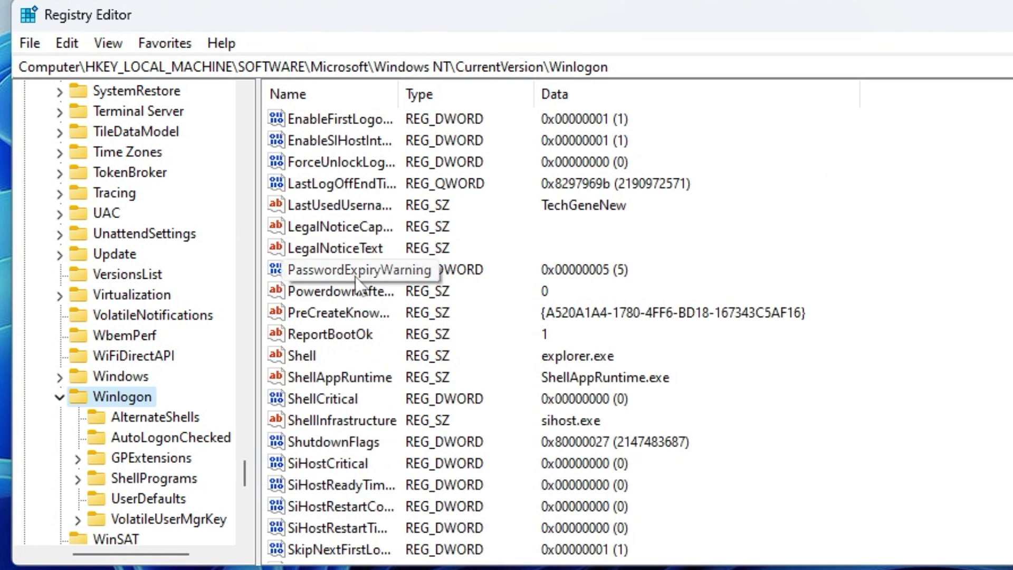
scroll(355, 291, "down", 1)
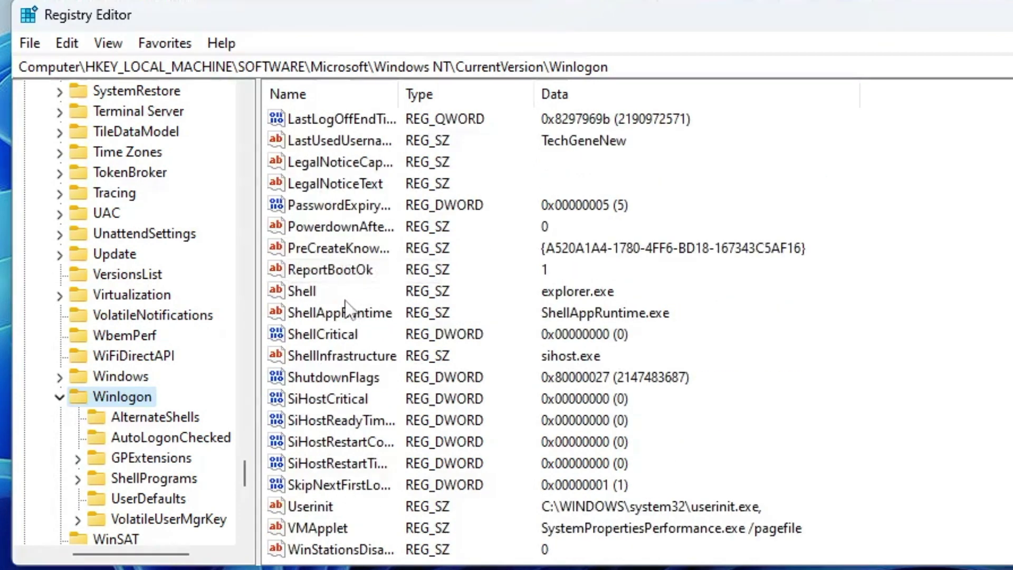
left_click(325, 508)
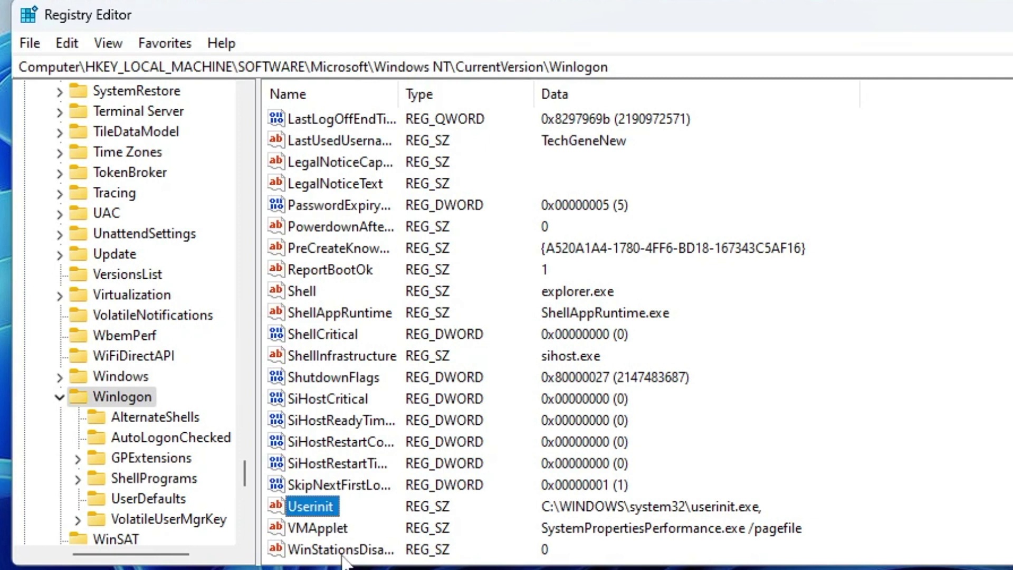
left_click(322, 534)
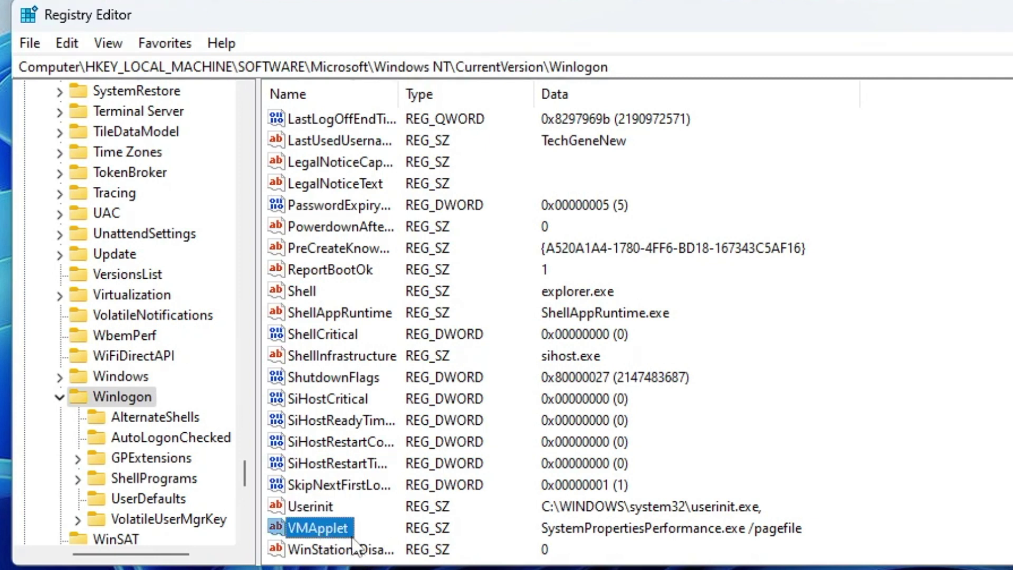
left_click(345, 552)
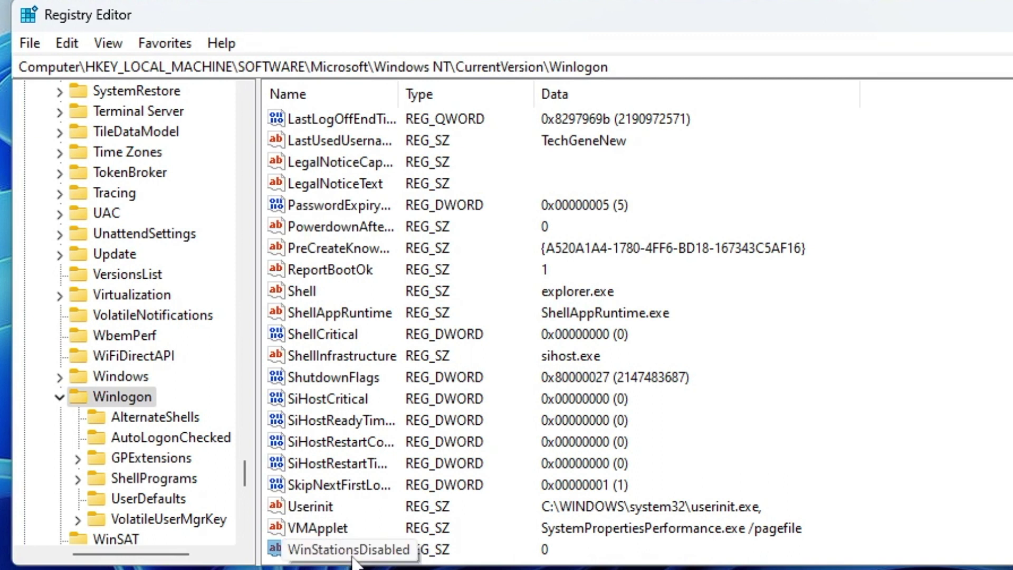
- Delete the VMApplet value from the Winlogon key
right_click(337, 528)
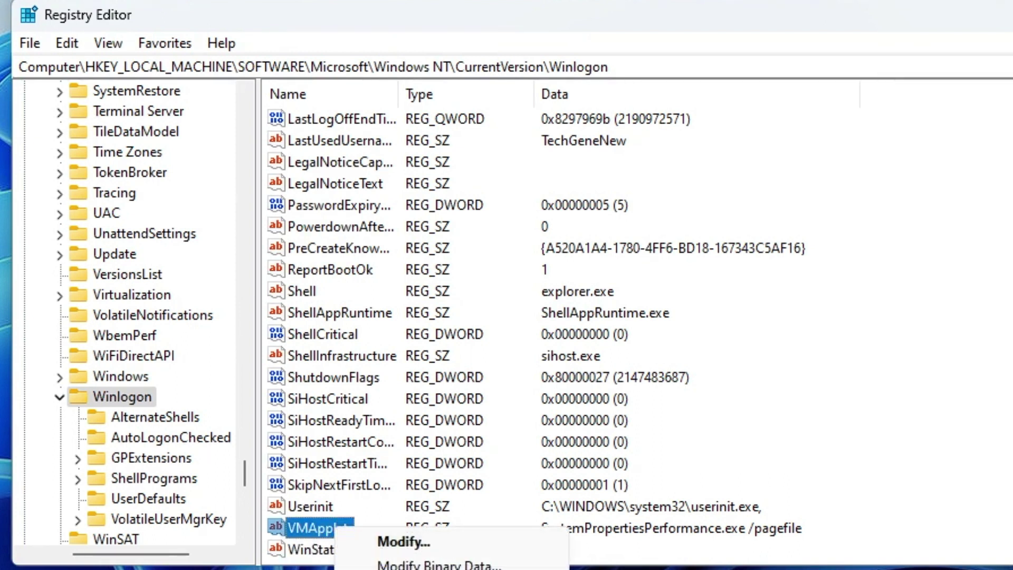
left_click(393, 569)
left_click(547, 264)
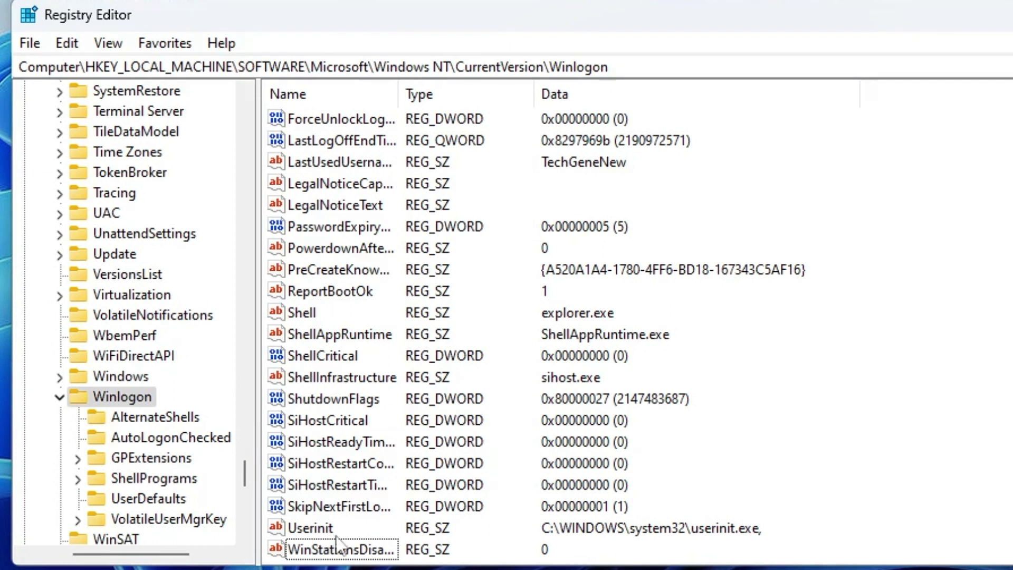
- Delete the WinStationsDisabled value, then open Userinit's value data for editing
right_click(346, 553)
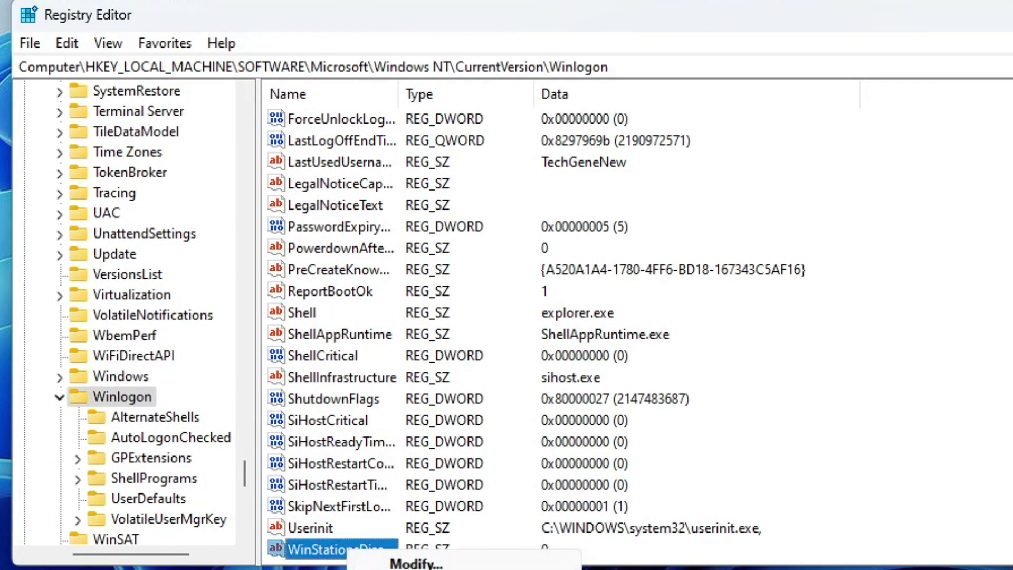
left_click(474, 565)
left_click(565, 254)
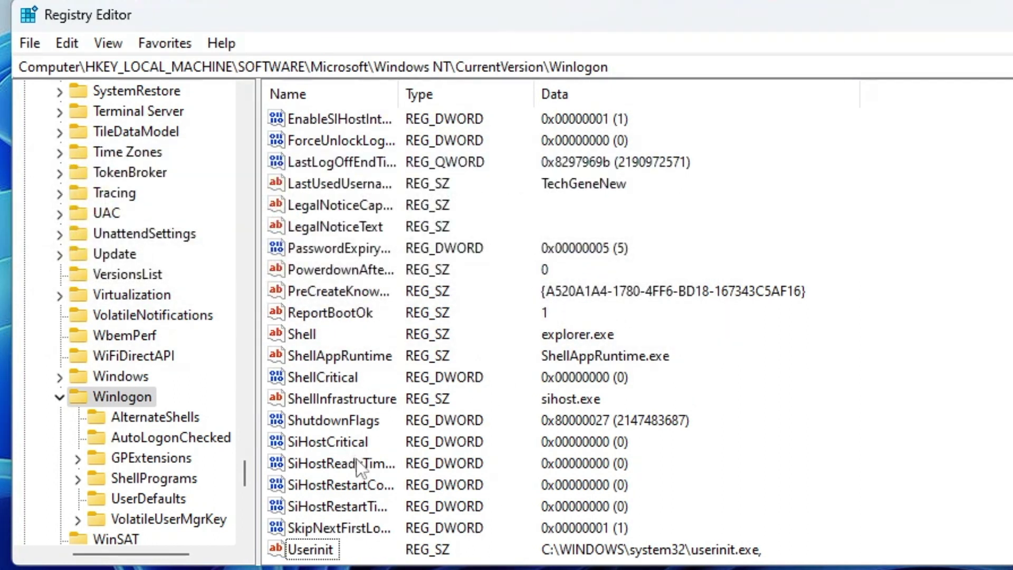
double_click(316, 552)
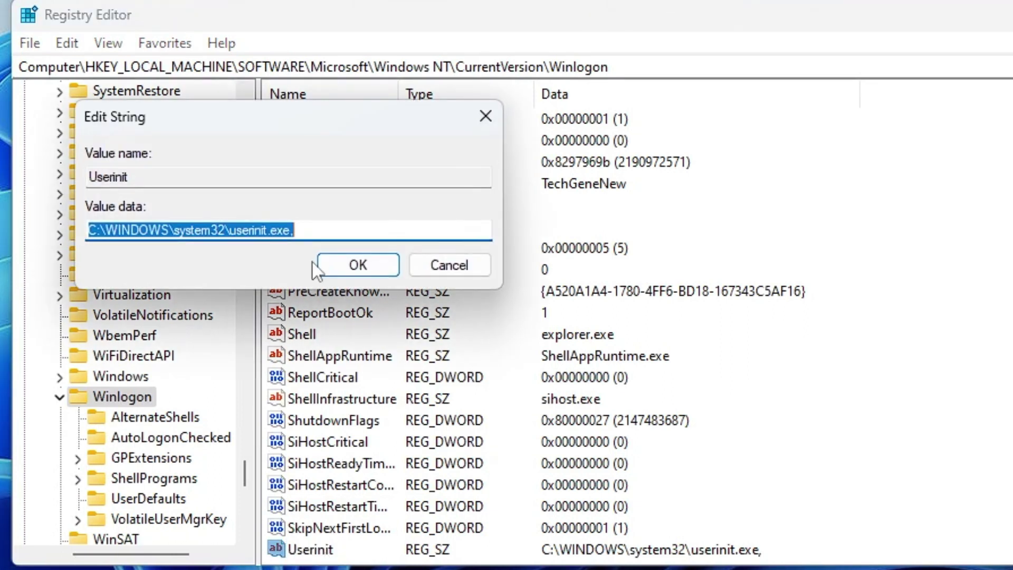
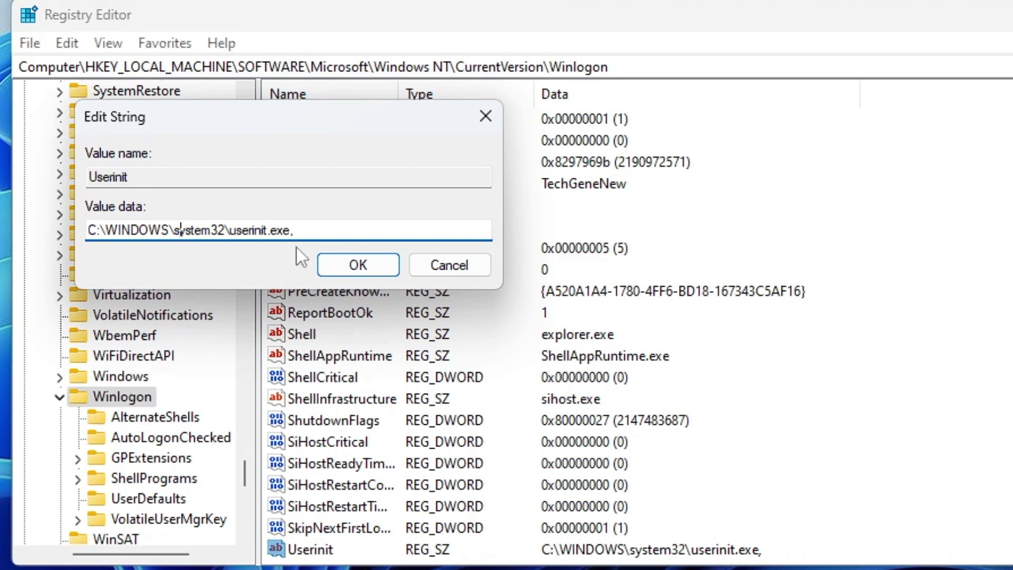
- Confirm the Userinit value data as C:\WINDOWS\system32\userinit.exe, and close the edit box
left_click(350, 266)
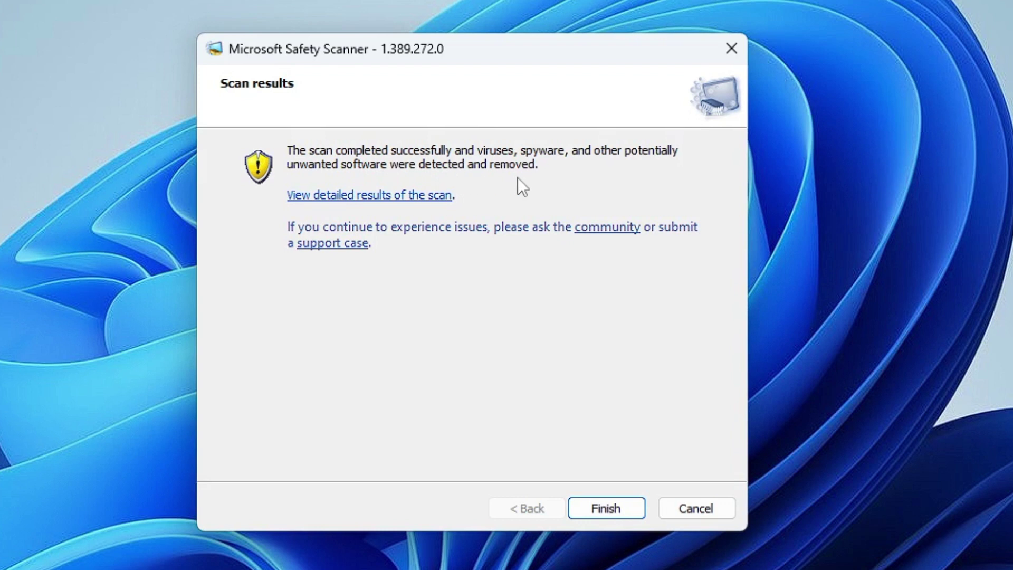
- Finish the completed Microsoft Safety Scanner scan so the scanner closes to the desktop
left_click(598, 506)
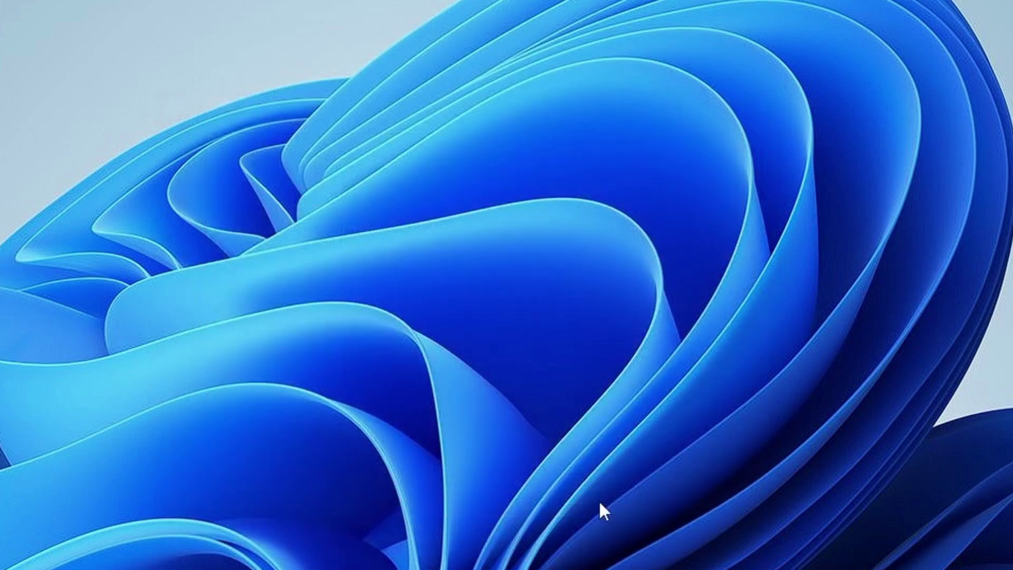